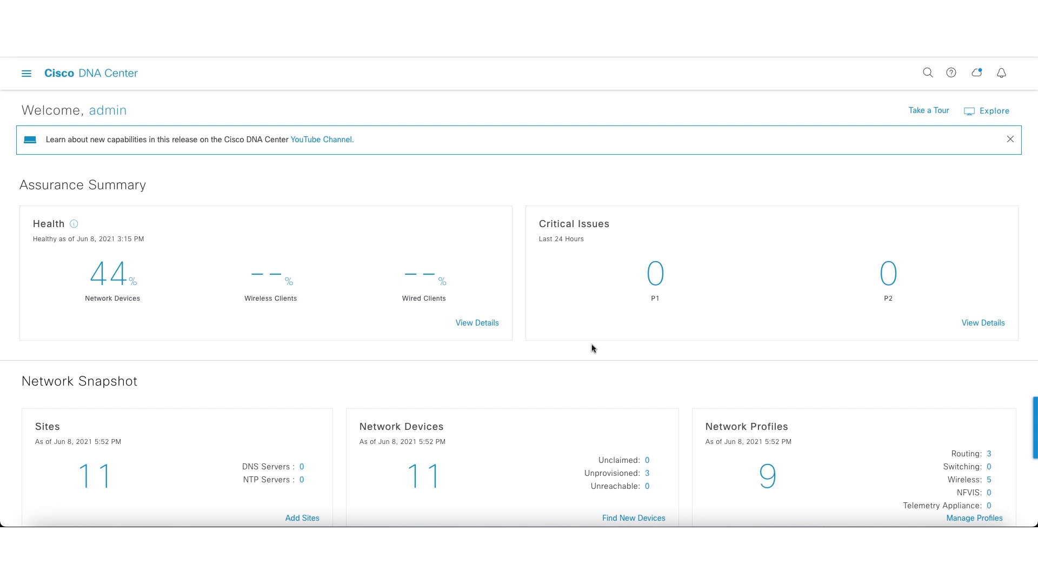
Step: Start the Configure Access Points workflow from the workflow library
{"action": "left_click", "coordinate": [26, 76]}
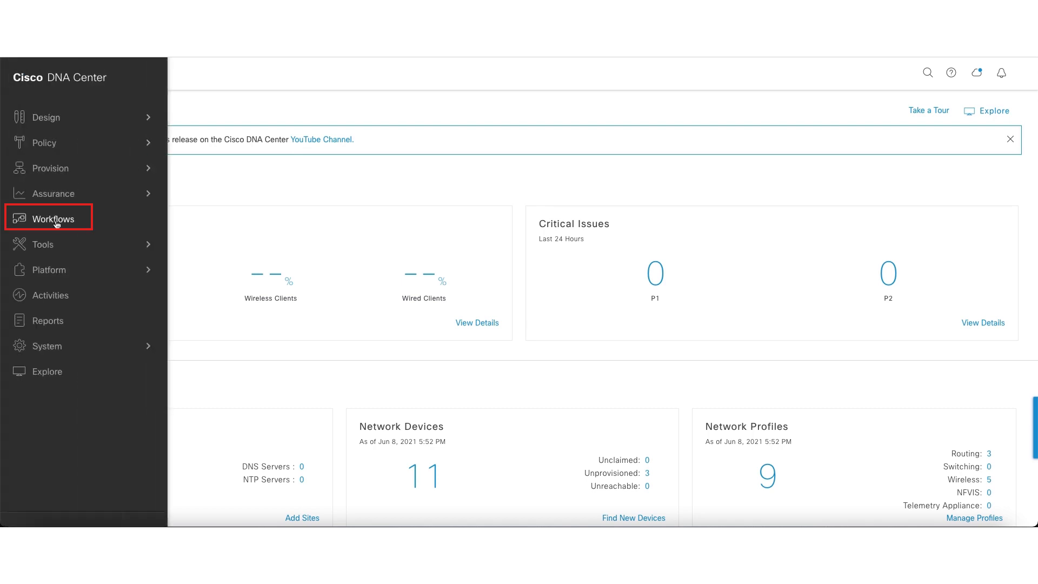
{"action": "left_click", "coordinate": [55, 223]}
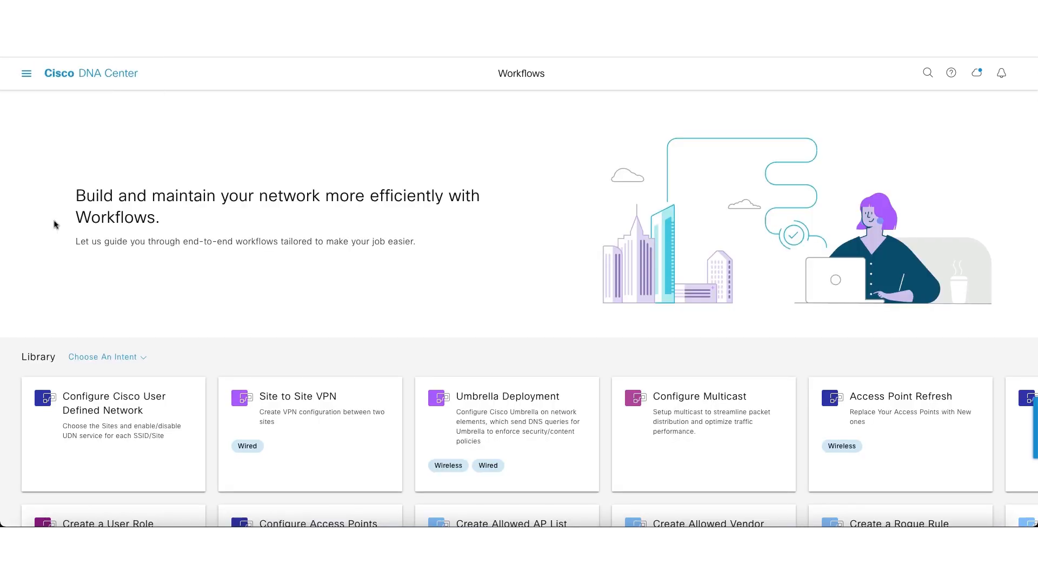
{"action": "scroll", "coordinate": [296, 300], "scroll_direction": "down", "scroll_amount": 3}
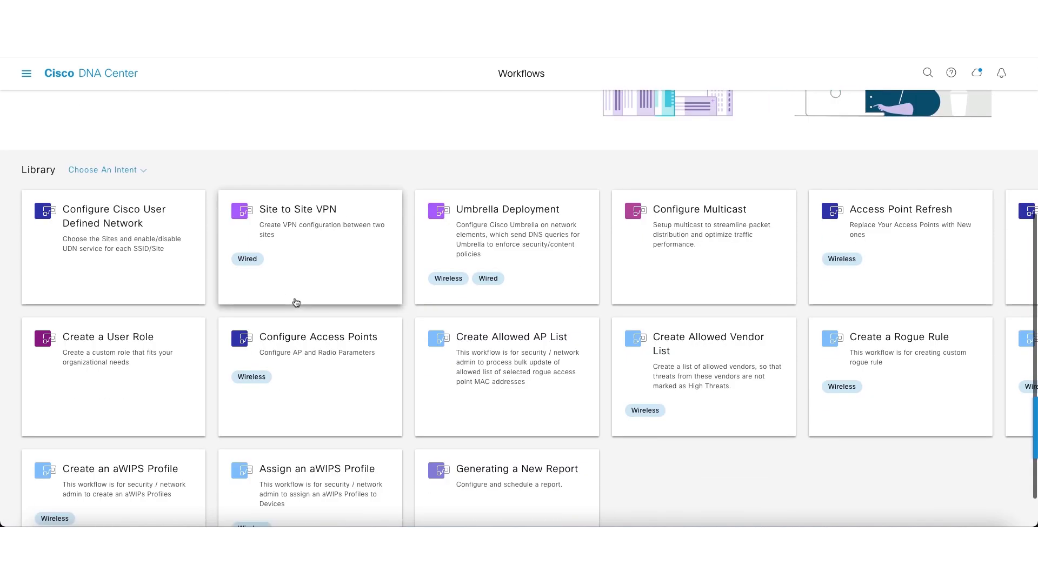
{"action": "left_click", "coordinate": [309, 341]}
{"action": "left_click", "coordinate": [180, 303]}
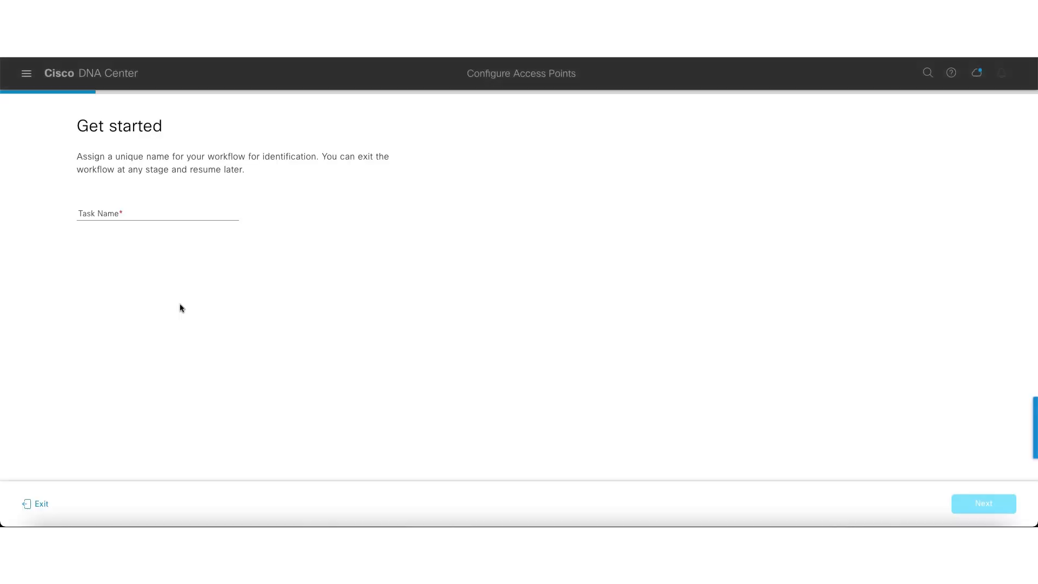
Step: Name the workflow task Demo123 and proceed to site selection
{"action": "left_click", "coordinate": [160, 215]}
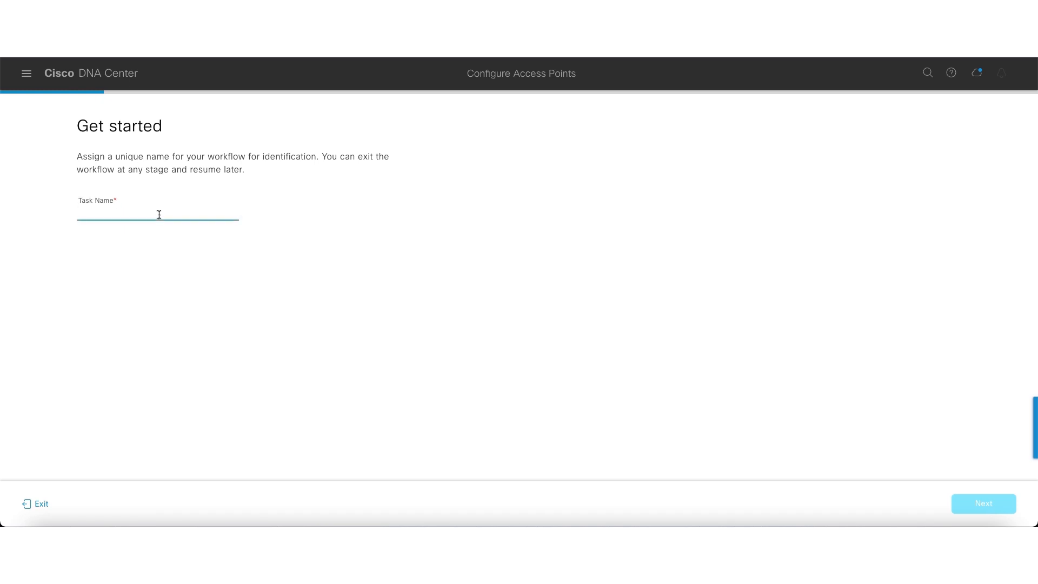
{"action": "type", "text": "Demo123"}
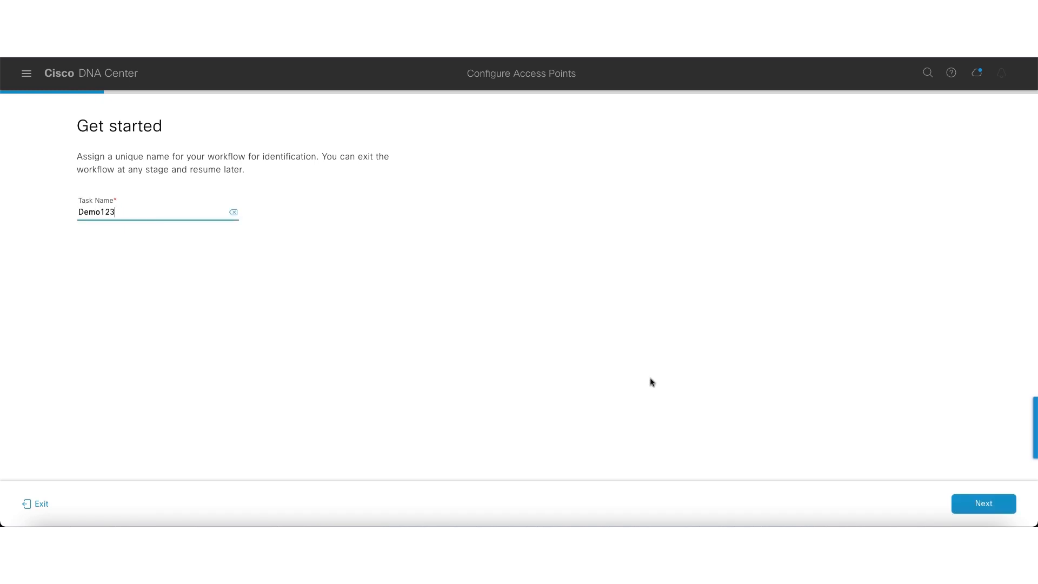
{"action": "left_click", "coordinate": [997, 505]}
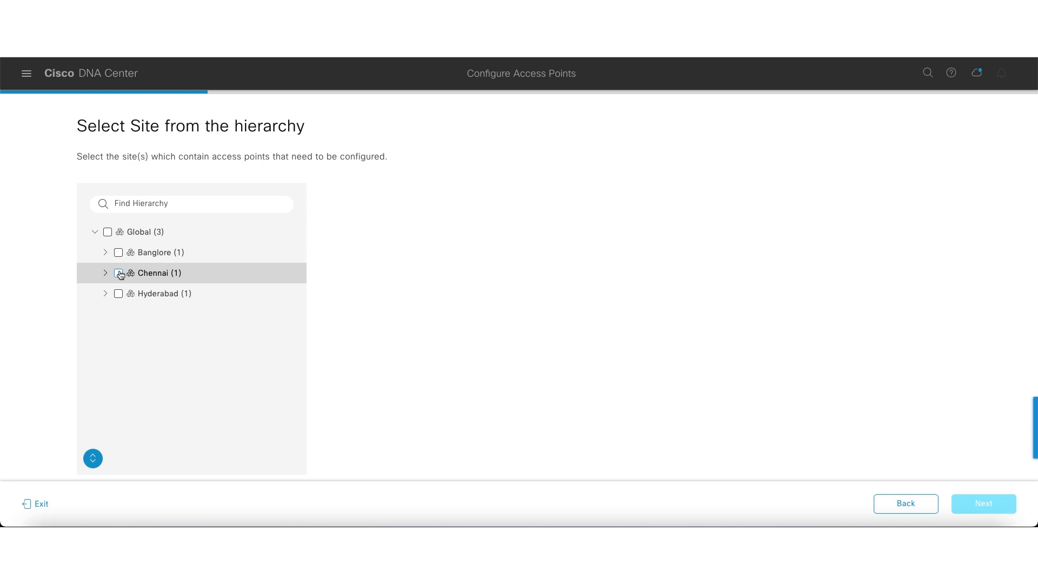
Step: Select the Chennai site and choose its access point AP-1-Floor-3-conf-hall for configuration
{"action": "left_click", "coordinate": [119, 274]}
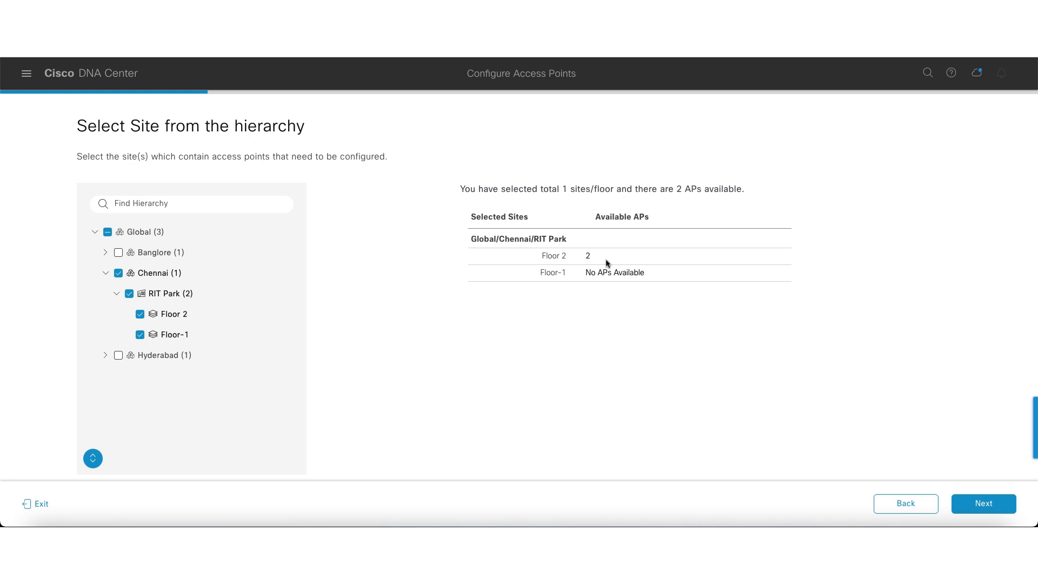
{"action": "left_click", "coordinate": [983, 503]}
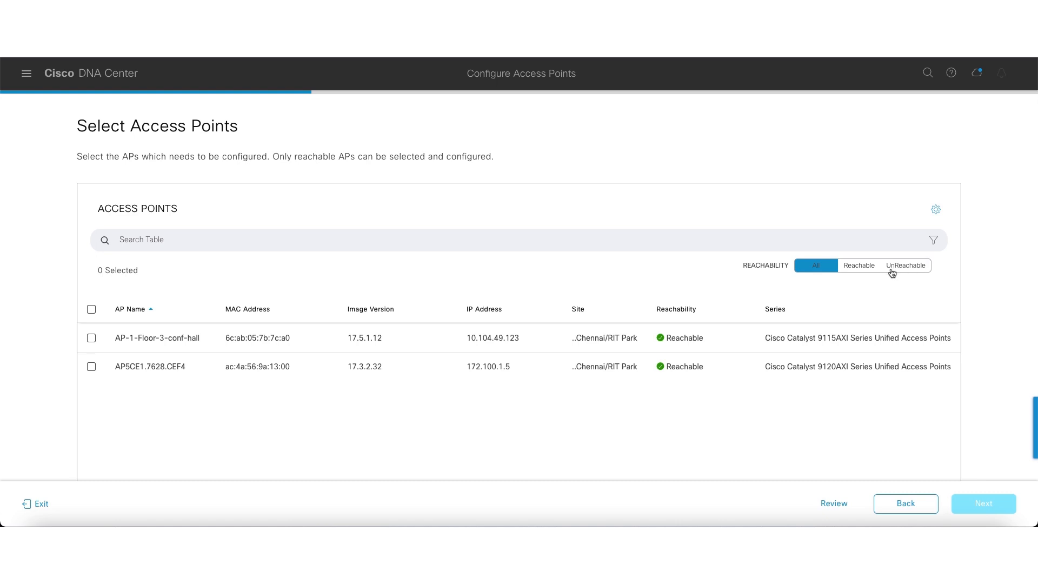
{"action": "left_click", "coordinate": [92, 339]}
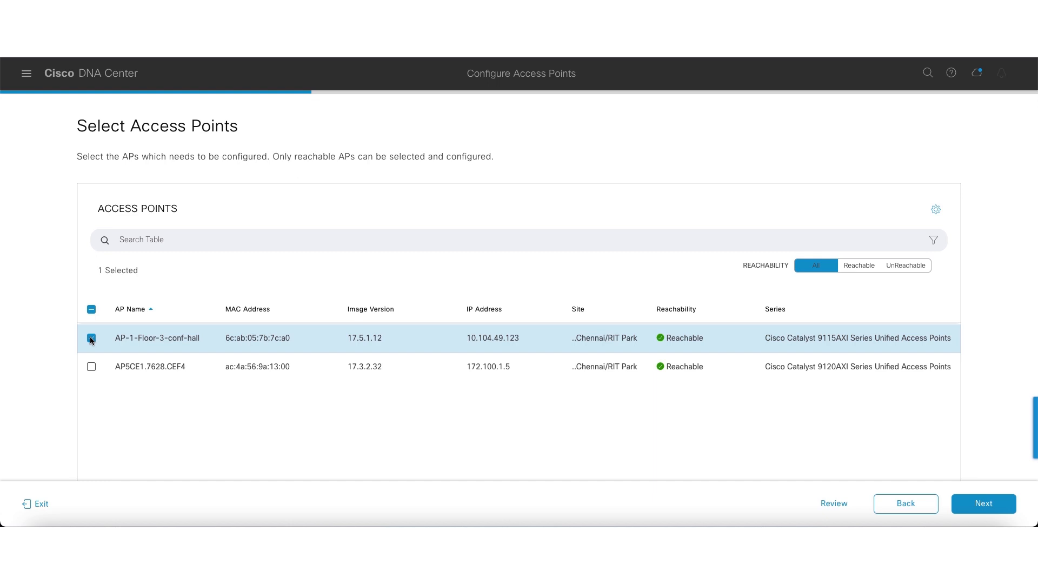
{"action": "left_click", "coordinate": [984, 504]}
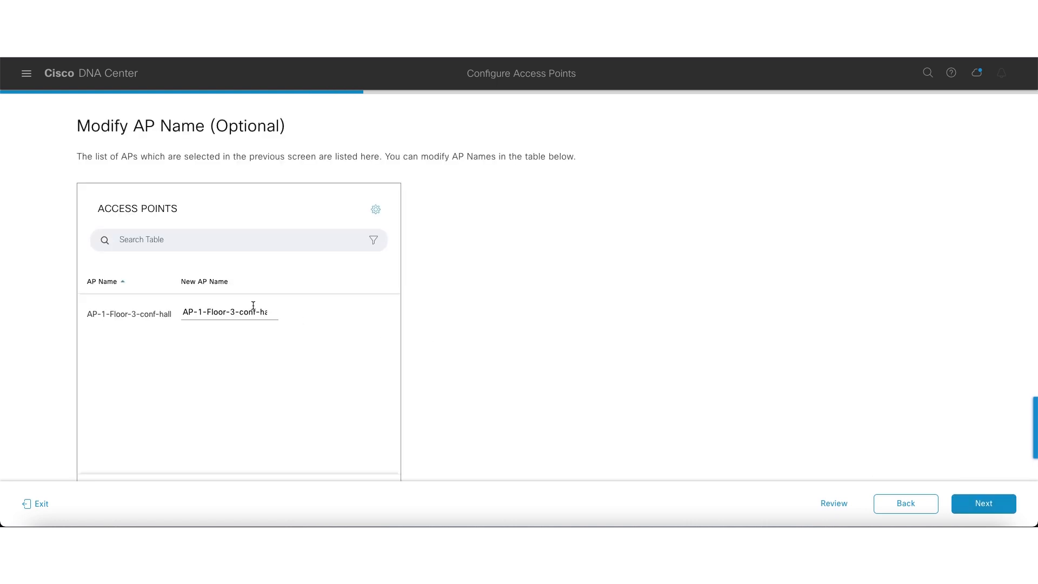
Step: Set the access point's new name to AP-1-Floor-3-pantry and proceed to the AP parameters
{"action": "left_click", "coordinate": [252, 312]}
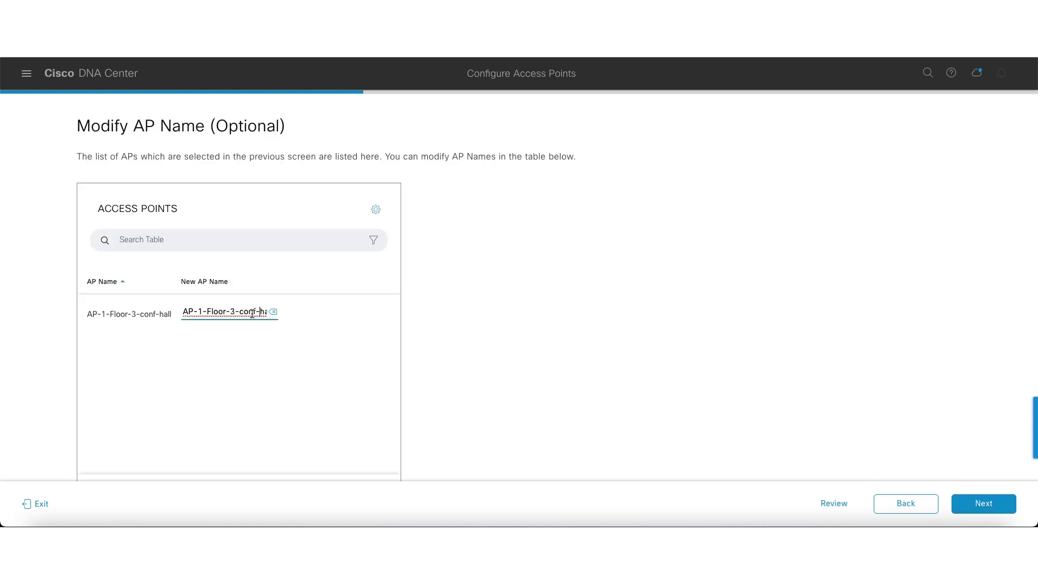
{"action": "key", "text": "Right"}
{"action": "key", "text": "Right"}
{"action": "key", "text": "Right"}
{"action": "key", "text": "Right"}
{"action": "key", "text": "BackSpace"}
{"action": "key", "text": "BackSpace"}
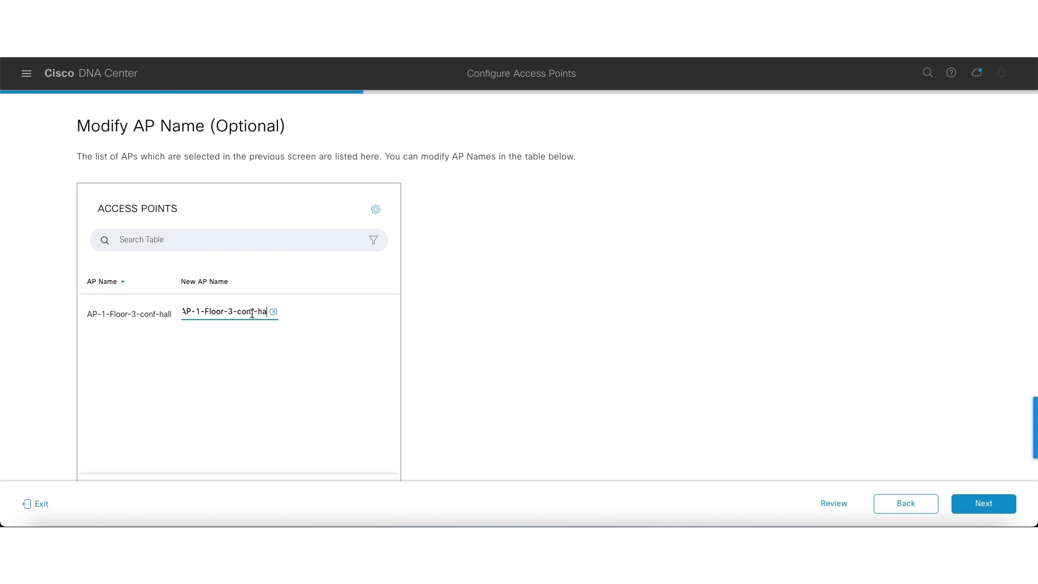
{"action": "key", "text": "BackSpace"}
{"action": "key", "text": "BackSpace"}
{"action": "key", "text": "BackSpace"}
{"action": "key", "text": "BackSpace"}
{"action": "key", "text": "BackSpace"}
{"action": "key", "text": "BackSpace"}
{"action": "key", "text": "BackSpace"}
{"action": "type", "text": "pantry"}
{"action": "left_click", "coordinate": [530, 336]}
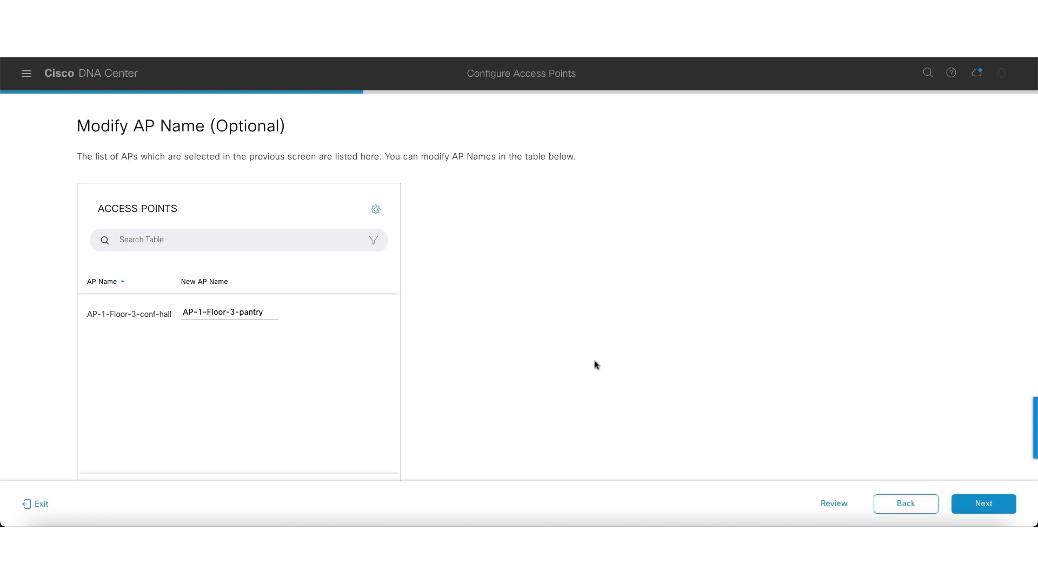
{"action": "left_click", "coordinate": [978, 505]}
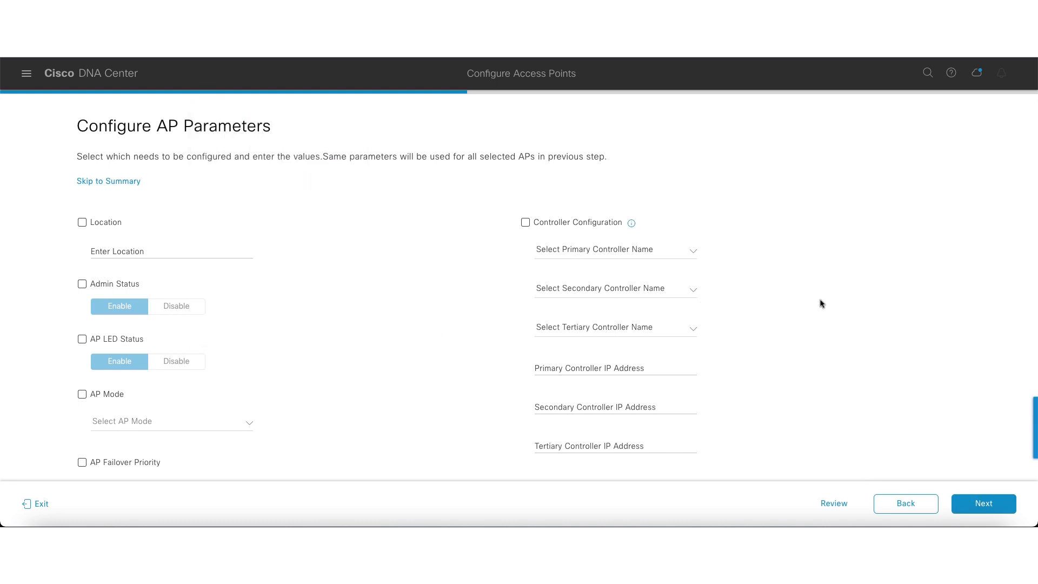
Step: Include the Location parameter in the AP configuration and set it to pantry
{"action": "scroll", "coordinate": [332, 271], "scroll_direction": "down", "scroll_amount": 1}
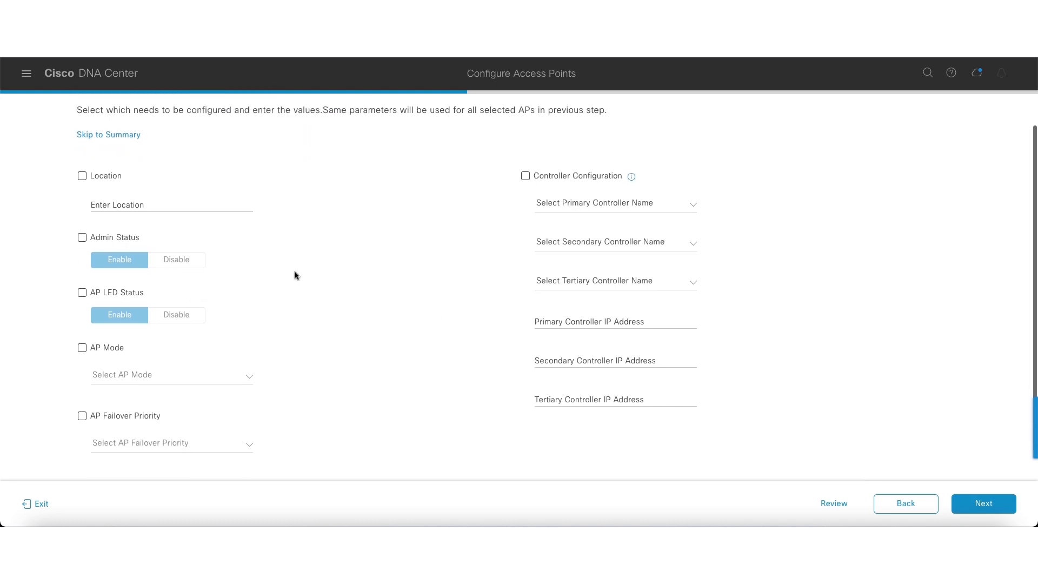
{"action": "left_click", "coordinate": [82, 175]}
{"action": "left_click", "coordinate": [107, 203]}
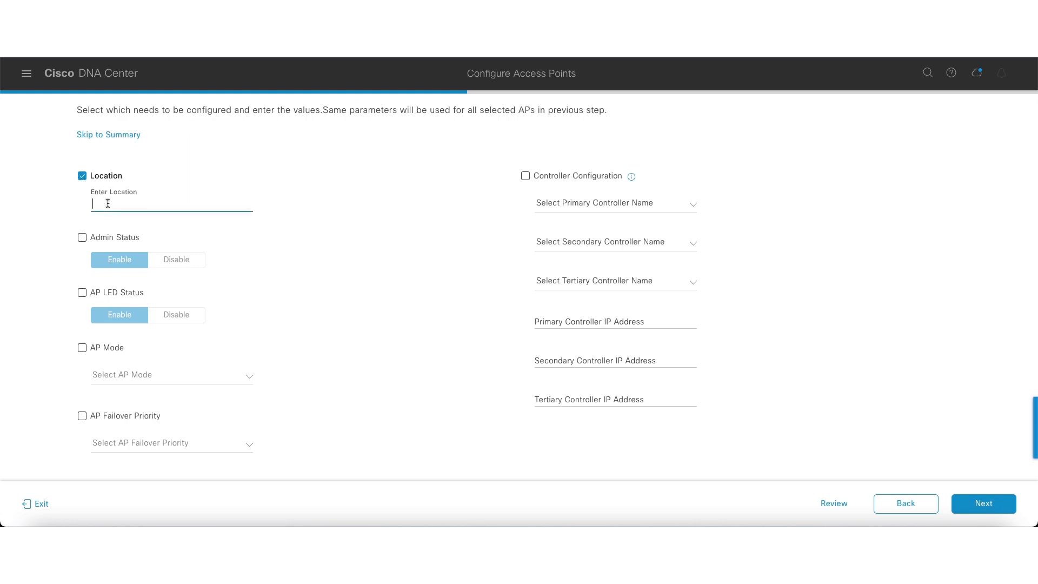
{"action": "type", "text": "pantry"}
{"action": "left_click", "coordinate": [333, 200]}
Step: Include Controller Configuration with WLC-9800-Active (172.100.1.46) as primary and Umbrella_WLC (172.100.1.12) as secondary controller
{"action": "left_click", "coordinate": [526, 177]}
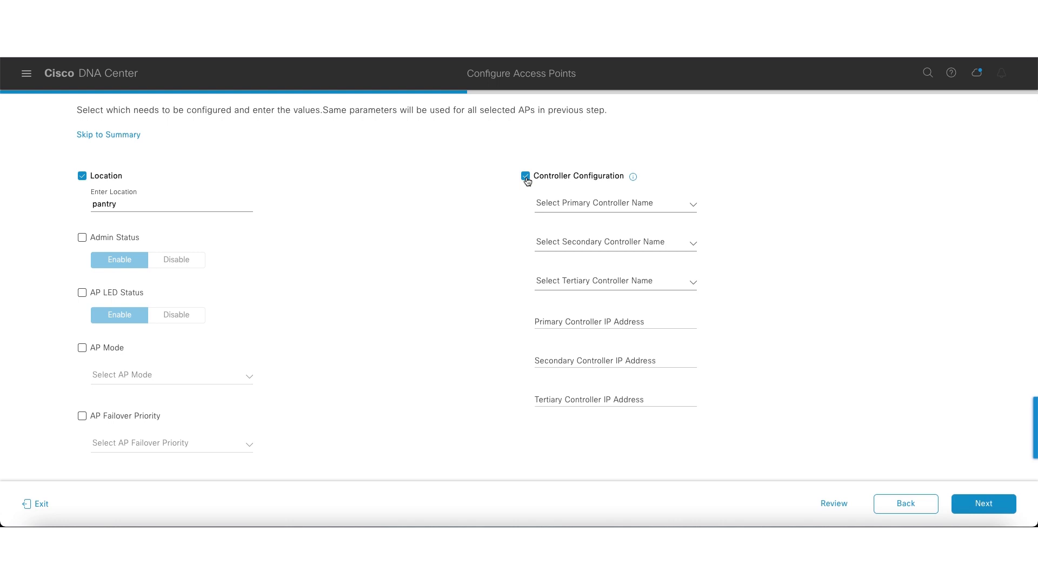
{"action": "left_click", "coordinate": [608, 203]}
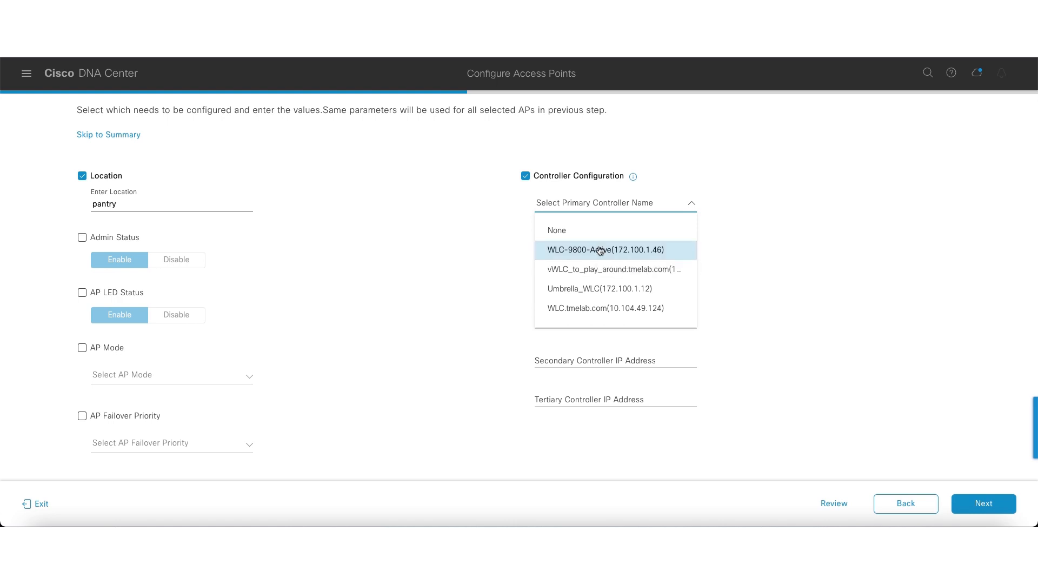
{"action": "left_click", "coordinate": [600, 250]}
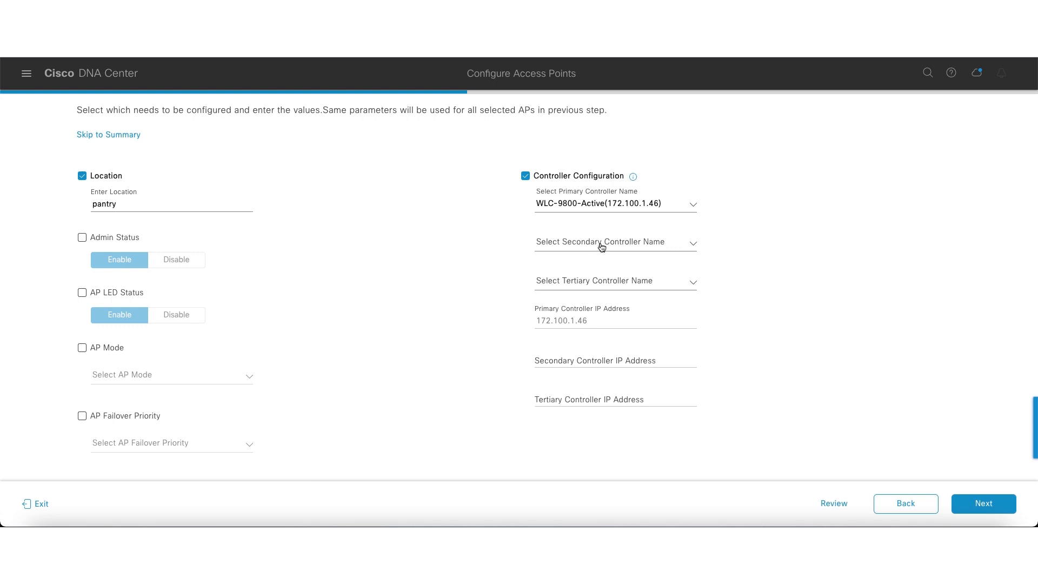
{"action": "left_click", "coordinate": [602, 247]}
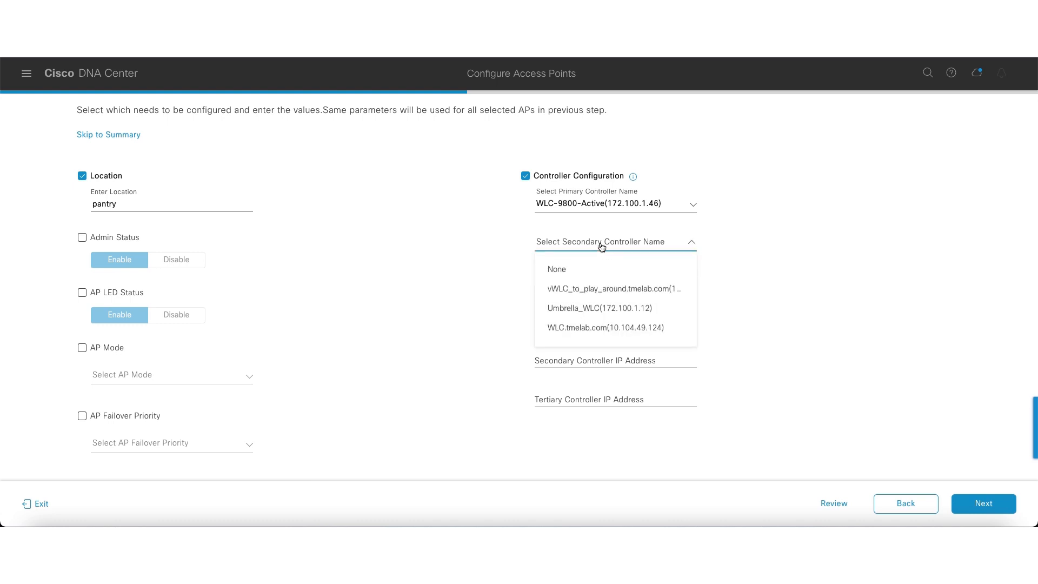
{"action": "left_click", "coordinate": [594, 310]}
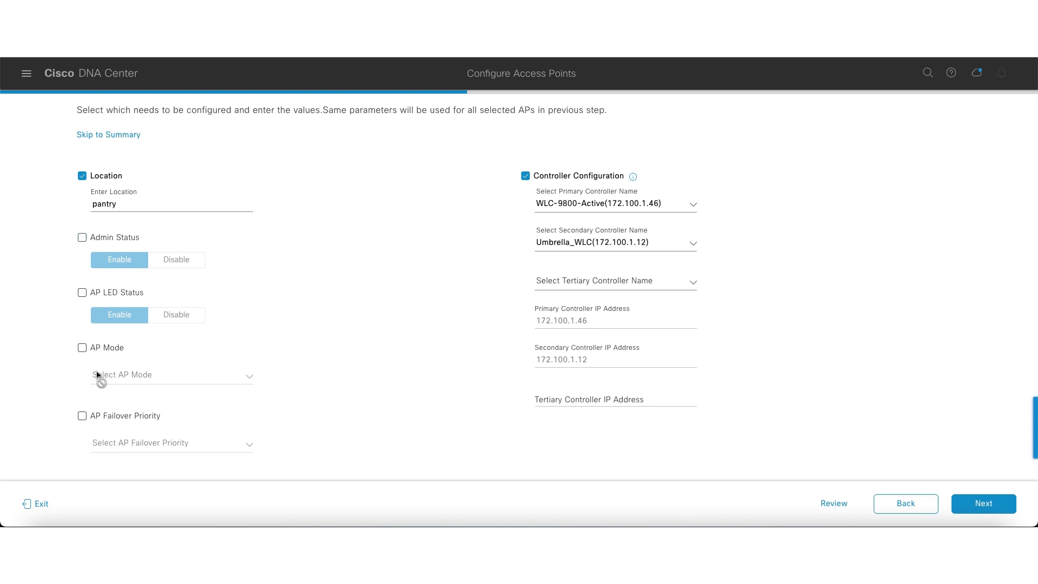
{"action": "left_click", "coordinate": [82, 348]}
{"action": "left_click", "coordinate": [189, 378]}
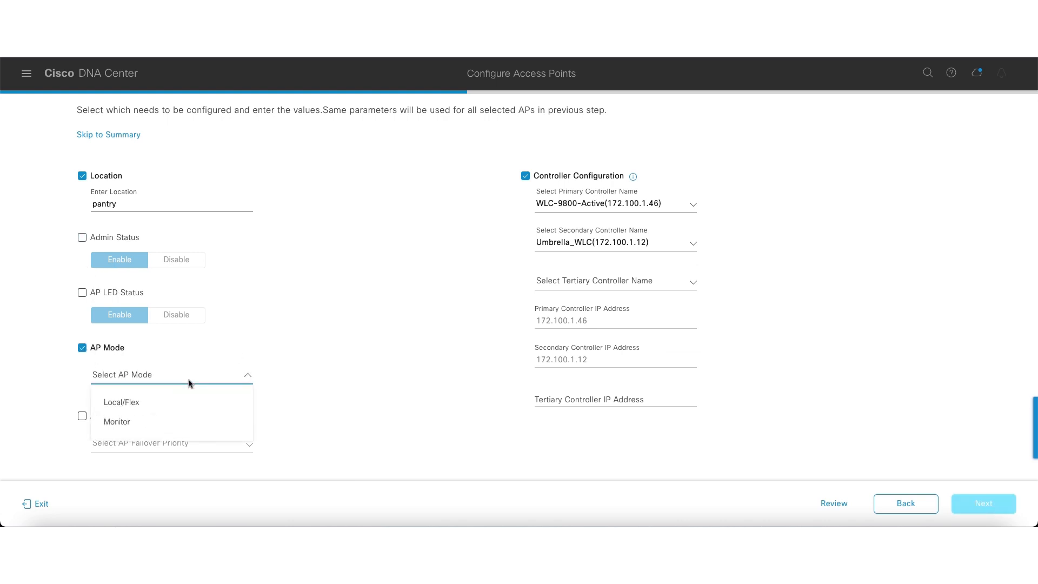
{"action": "left_click", "coordinate": [121, 349]}
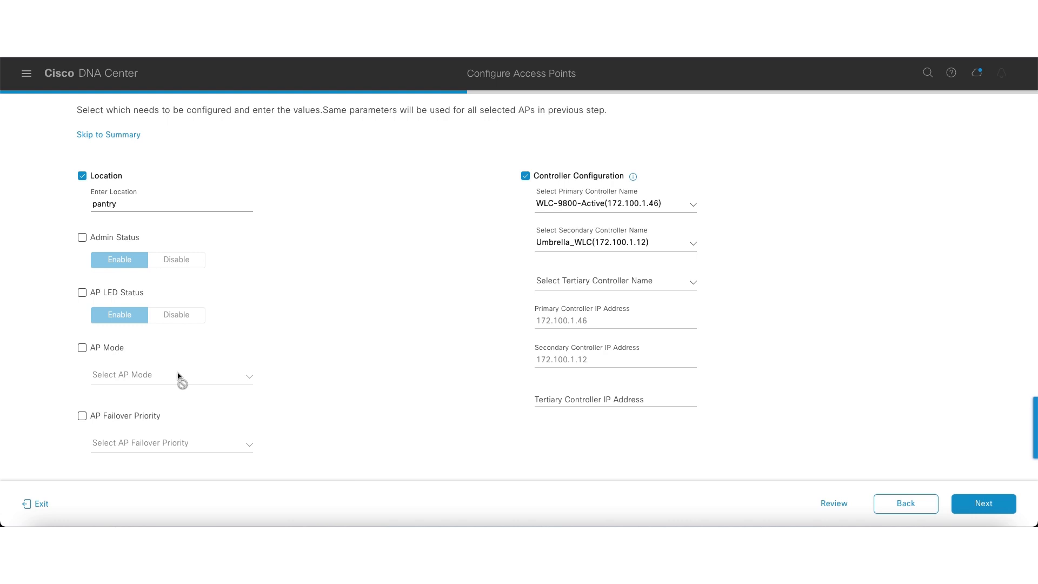
{"action": "left_click", "coordinate": [130, 417]}
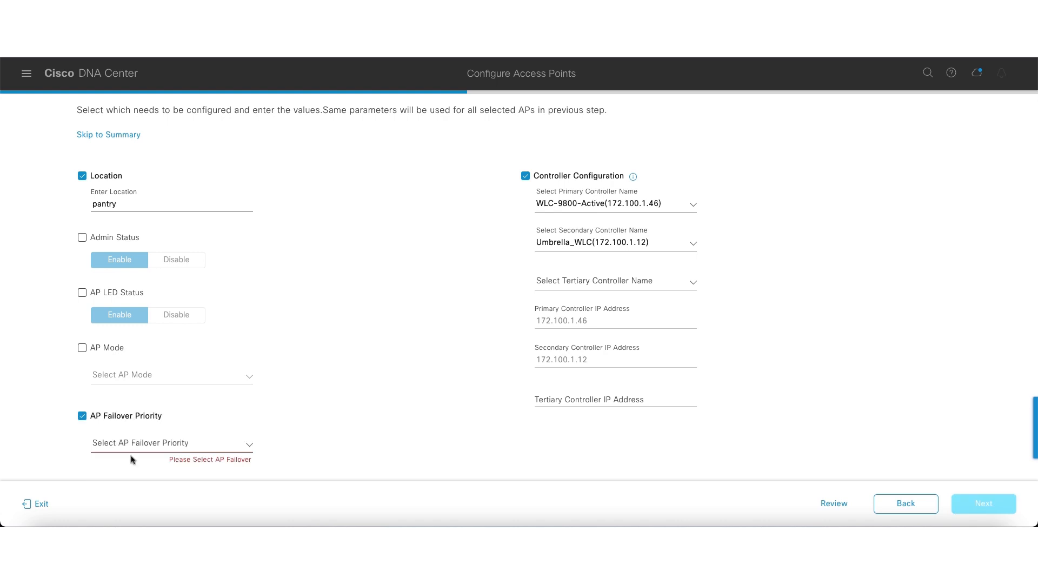
{"action": "left_click", "coordinate": [137, 446]}
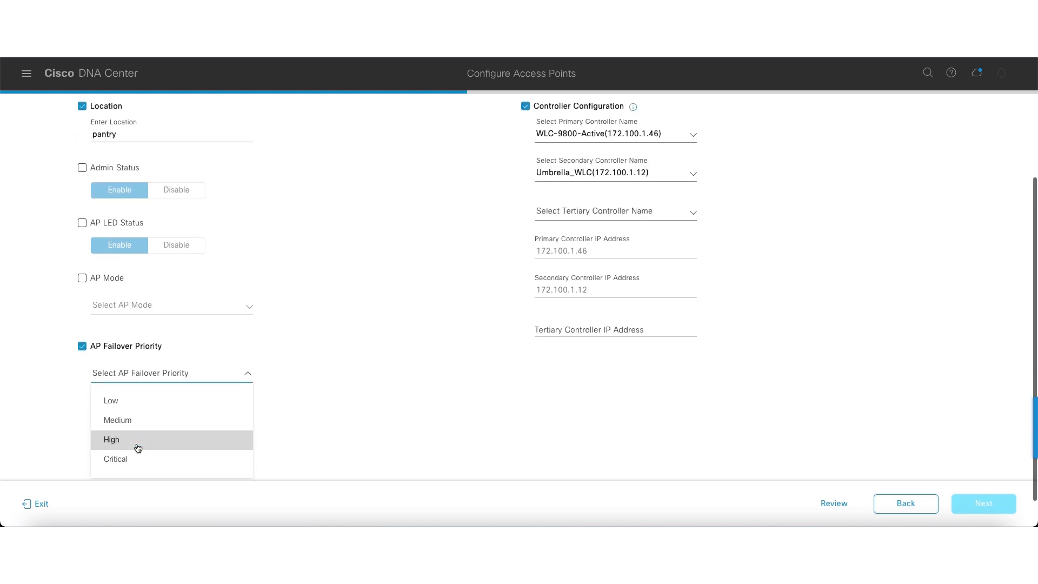
{"action": "left_click", "coordinate": [115, 351]}
Step: Proceed through the 5 GHz and 2.4 GHz radio parameters to the configuration summary without selecting any radio settings
{"action": "scroll", "coordinate": [420, 389], "scroll_direction": "up", "scroll_amount": 3}
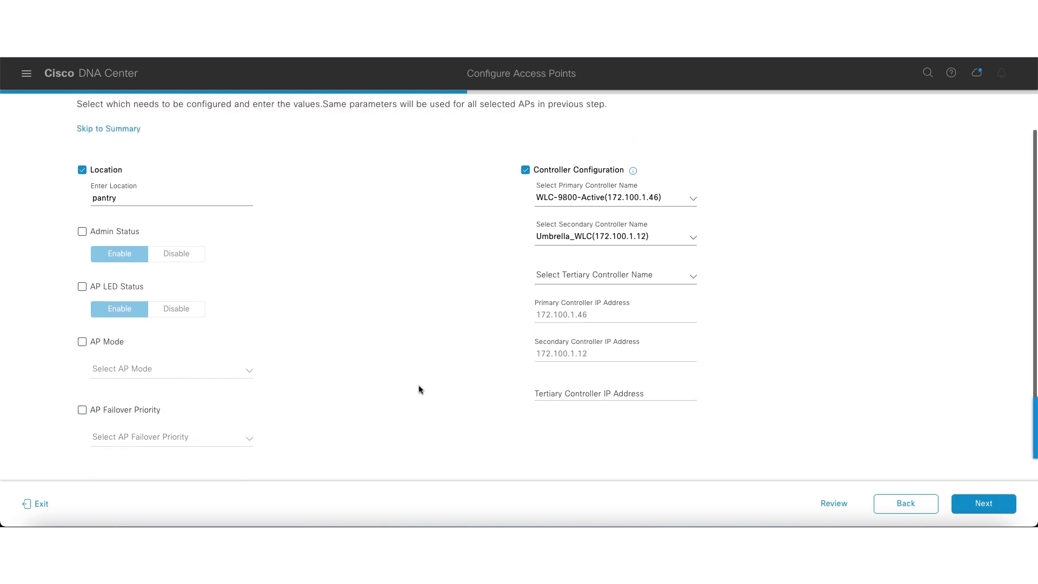
{"action": "scroll", "coordinate": [420, 389], "scroll_direction": "up", "scroll_amount": 2}
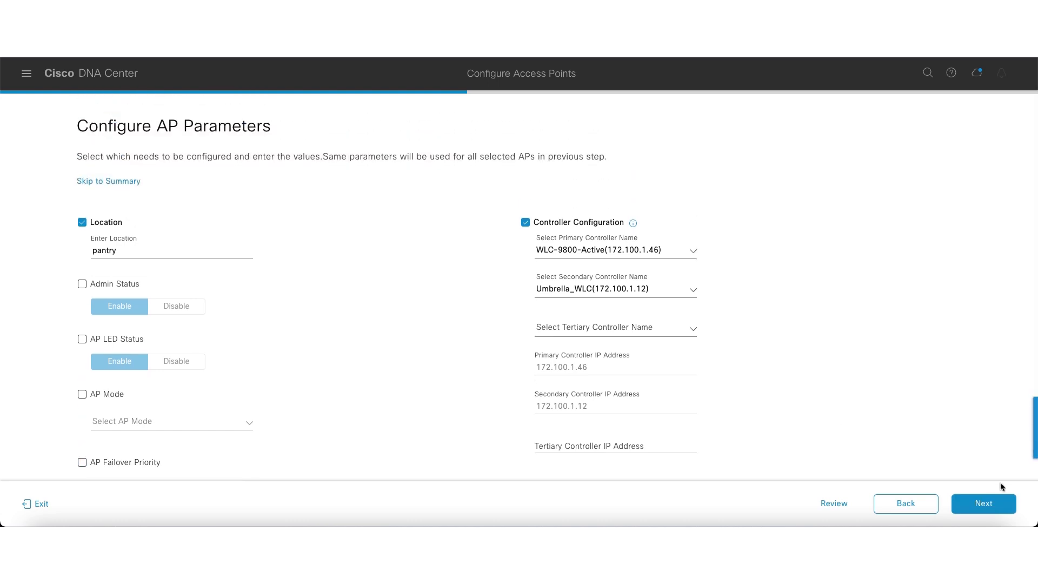
{"action": "left_click", "coordinate": [1003, 511]}
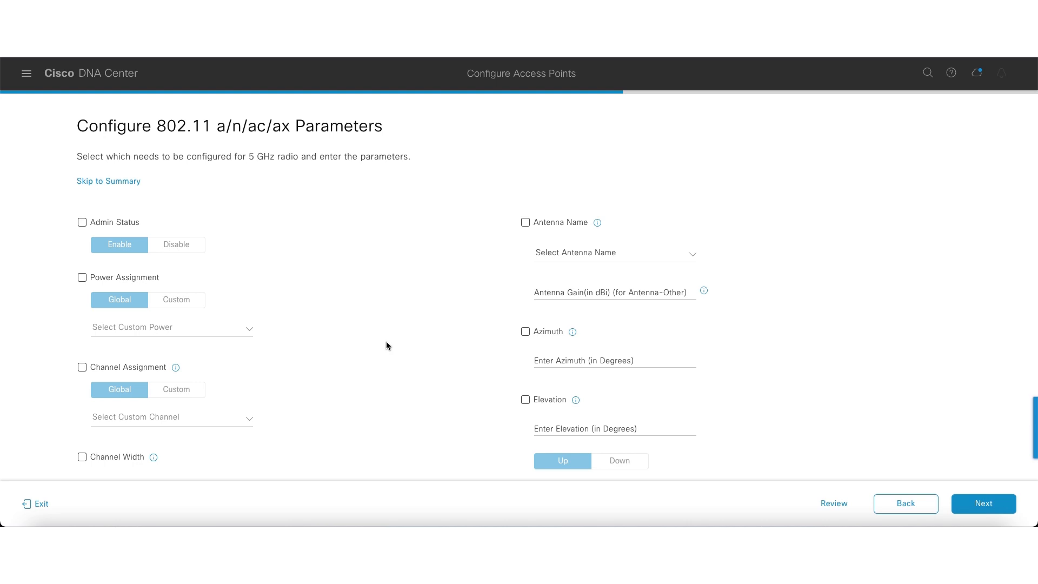
{"action": "scroll", "coordinate": [386, 342], "scroll_direction": "down", "scroll_amount": 2}
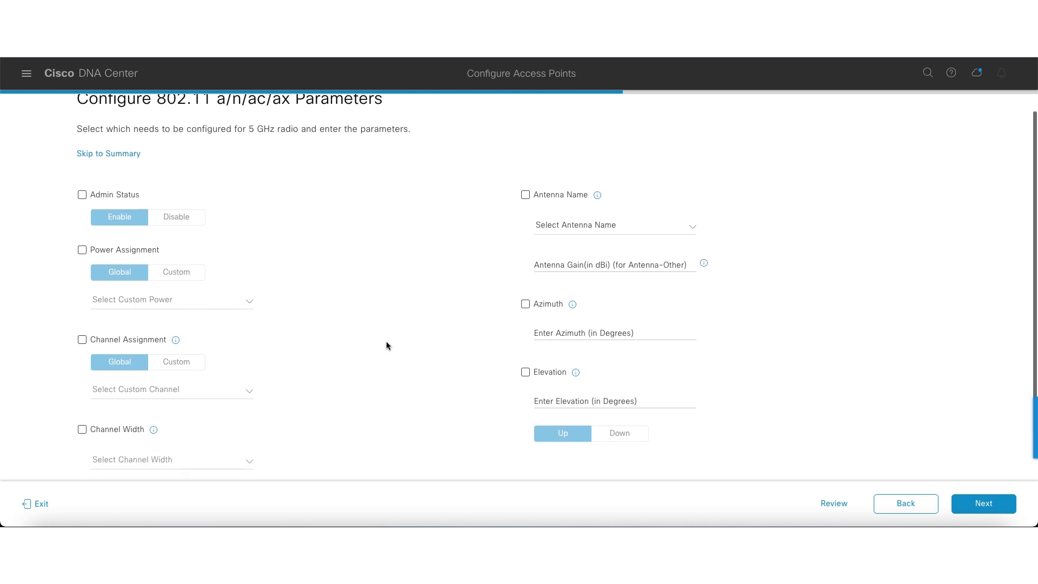
{"action": "scroll", "coordinate": [386, 342], "scroll_direction": "up", "scroll_amount": 2}
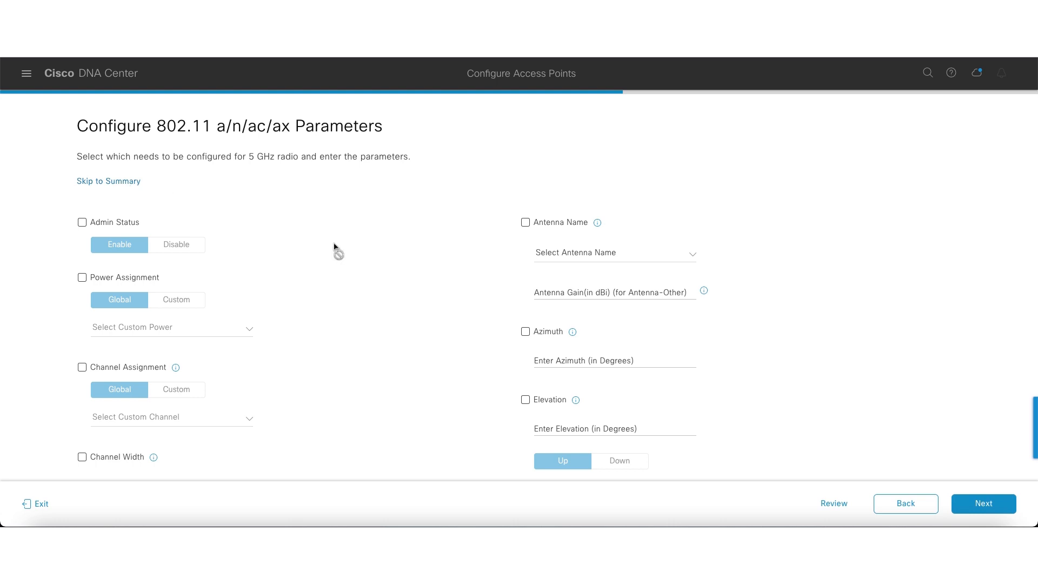
{"action": "scroll", "coordinate": [335, 247], "scroll_direction": "down", "scroll_amount": 1}
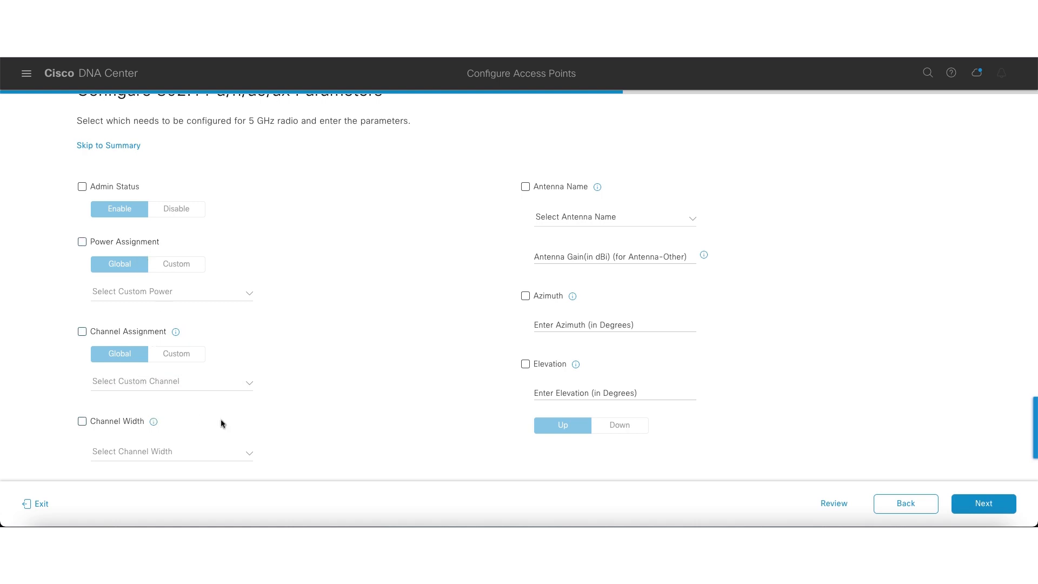
{"action": "scroll", "coordinate": [223, 422], "scroll_direction": "up", "scroll_amount": 1}
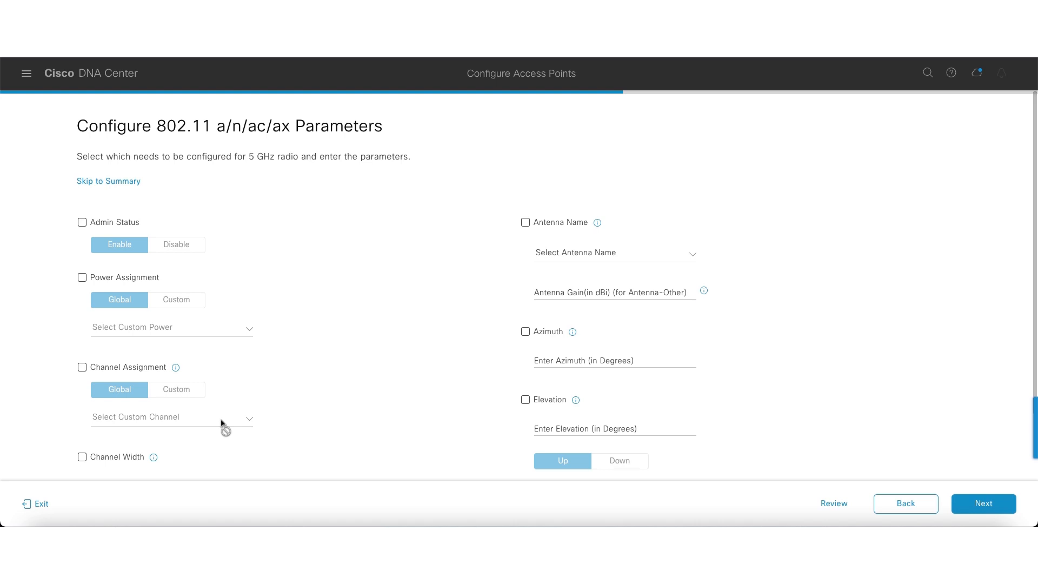
{"action": "left_click", "coordinate": [985, 505]}
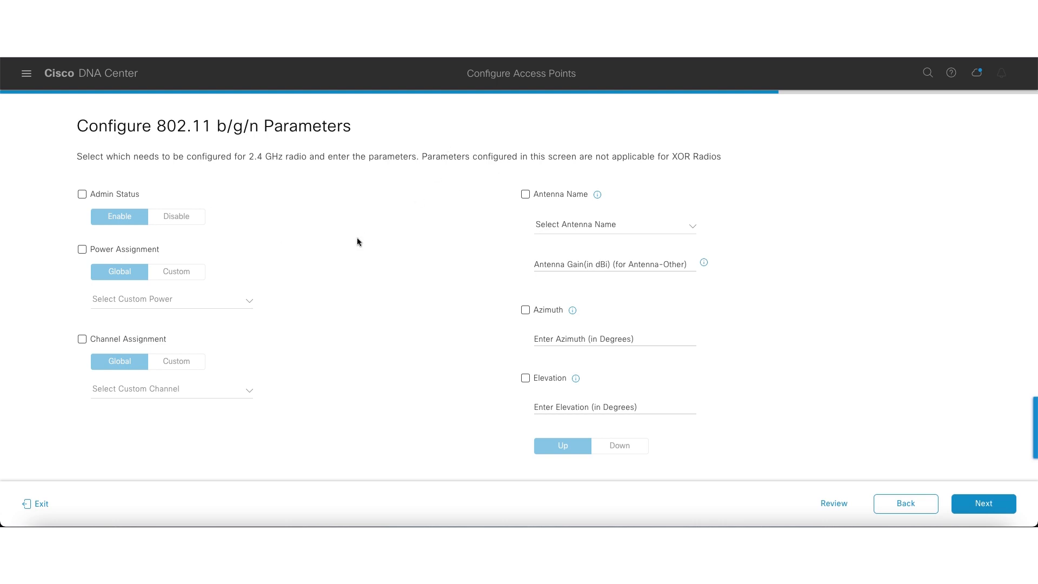
{"action": "left_click", "coordinate": [1000, 509]}
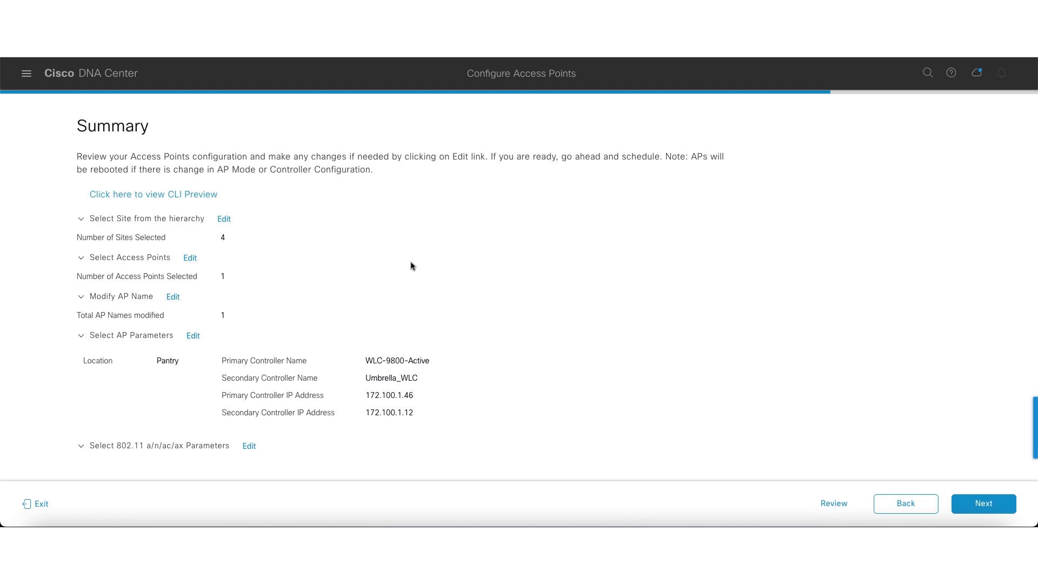
Step: Preview the CLI commands that will be provisioned to the controller and review the rest of the configuration summary
{"action": "left_click", "coordinate": [204, 195]}
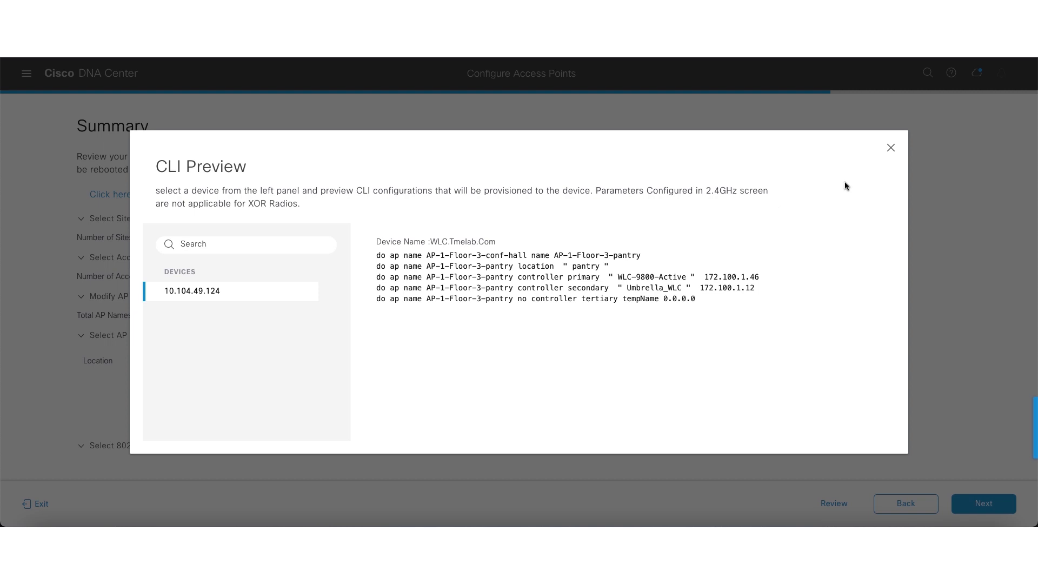
{"action": "left_click", "coordinate": [891, 149]}
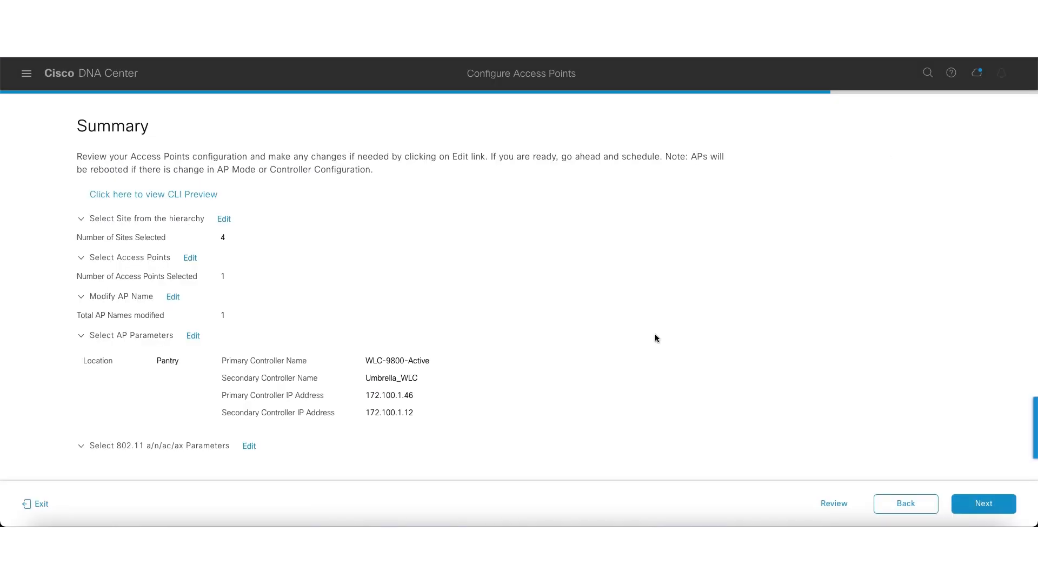
{"action": "scroll", "coordinate": [654, 333], "scroll_direction": "down", "scroll_amount": 1}
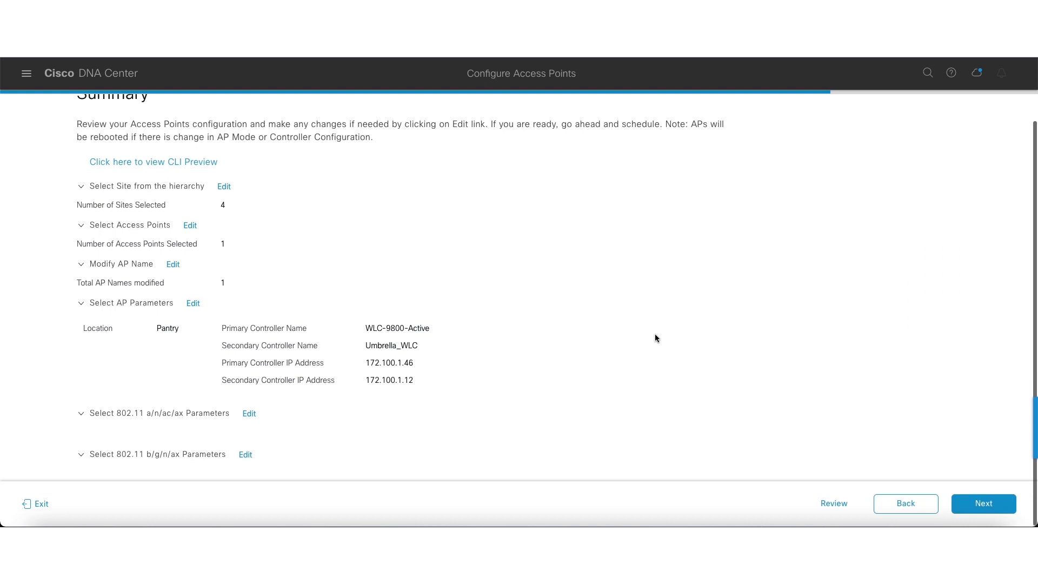
Step: Proceed to scheduling, compare the later start option, and provision the Demo123 task immediately
{"action": "left_click", "coordinate": [983, 504]}
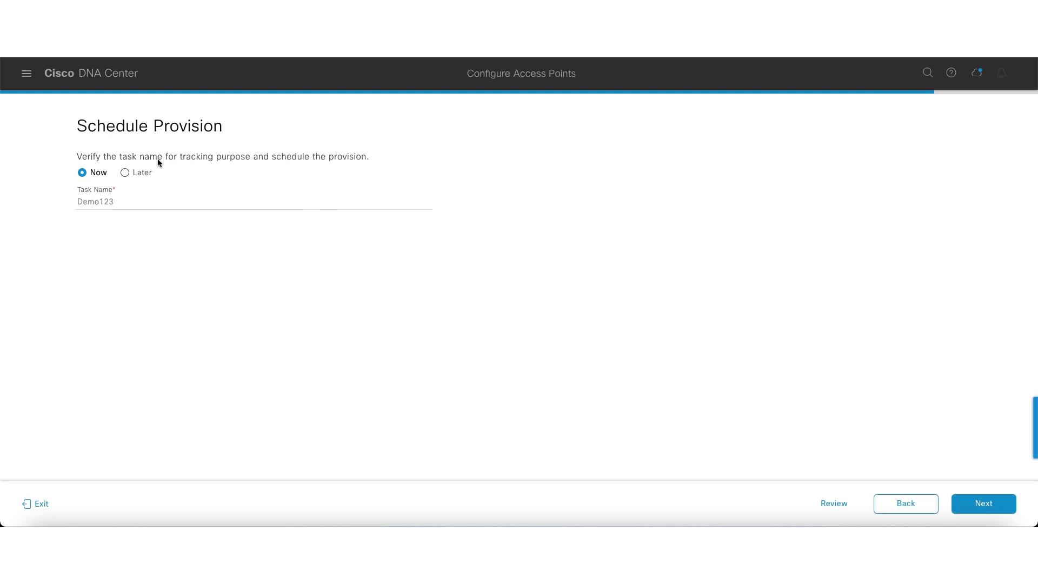
{"action": "left_click", "coordinate": [143, 174]}
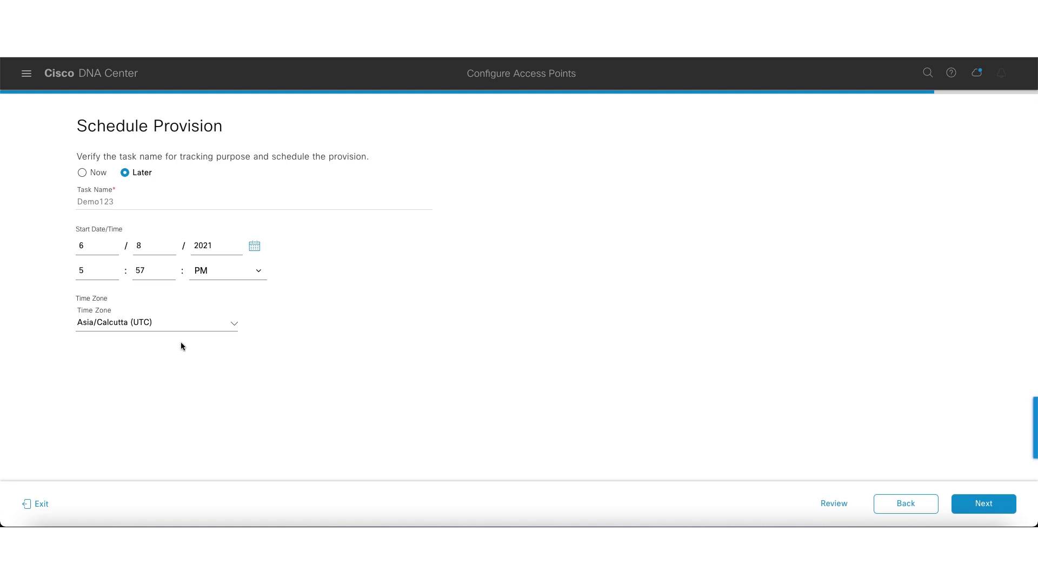
{"action": "left_click", "coordinate": [97, 172]}
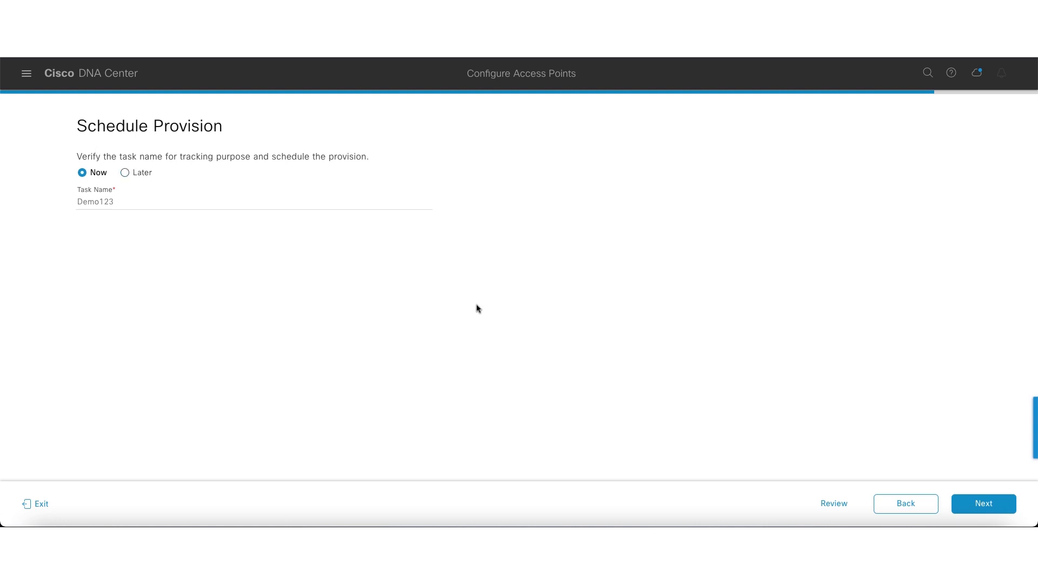
{"action": "left_click", "coordinate": [982, 507]}
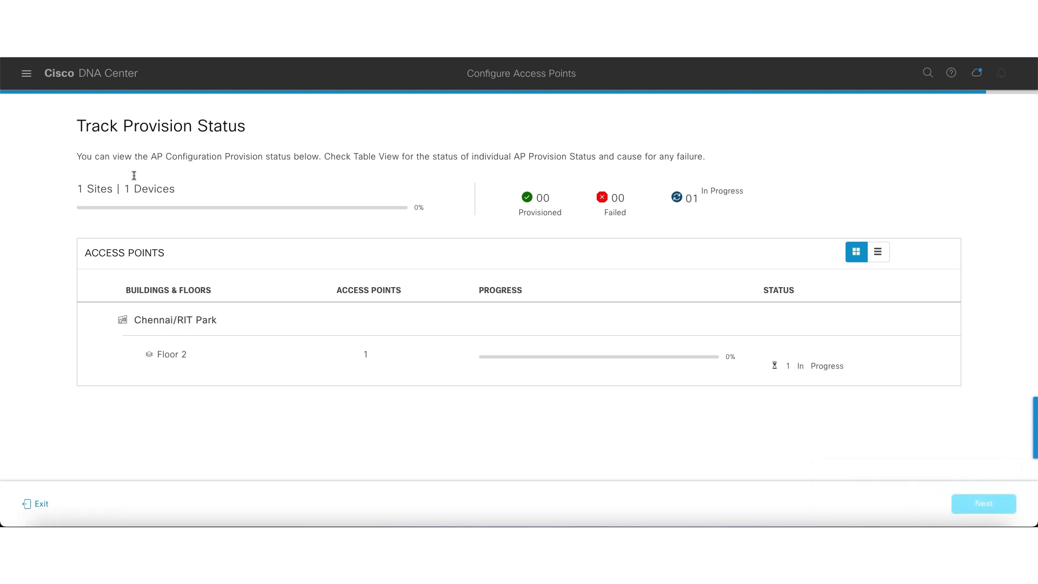
Step: Exit the workflow to the Activities page and open the Demo123 AP configuration task
{"action": "left_click", "coordinate": [26, 73]}
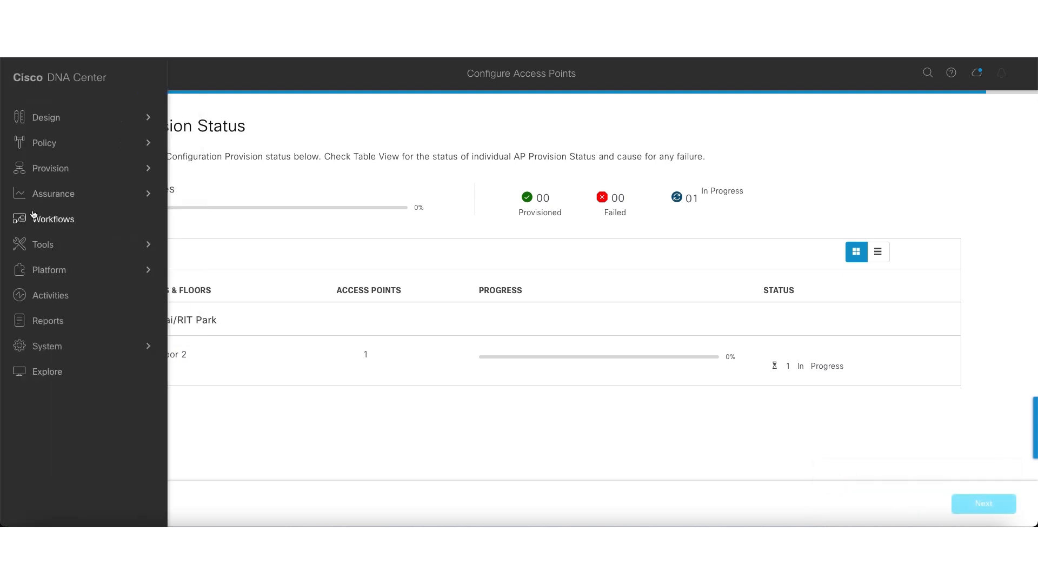
{"action": "left_click", "coordinate": [50, 297]}
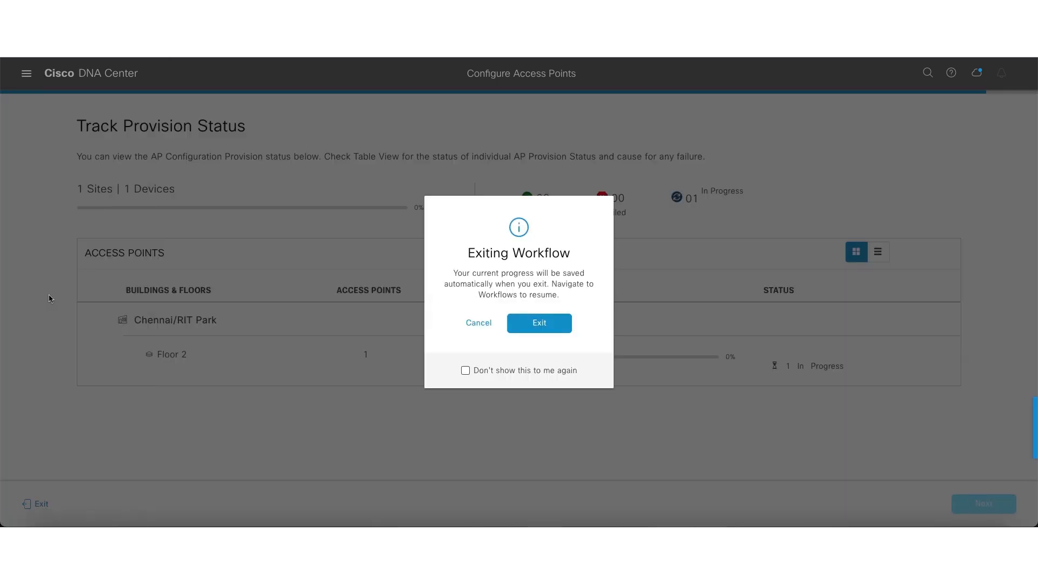
{"action": "left_click", "coordinate": [536, 325]}
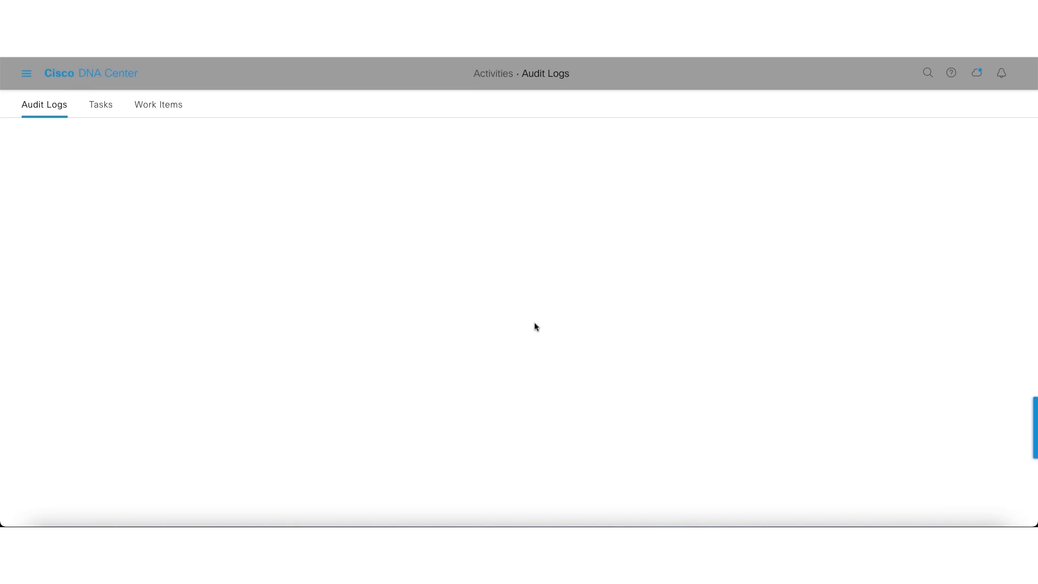
{"action": "left_click", "coordinate": [98, 106]}
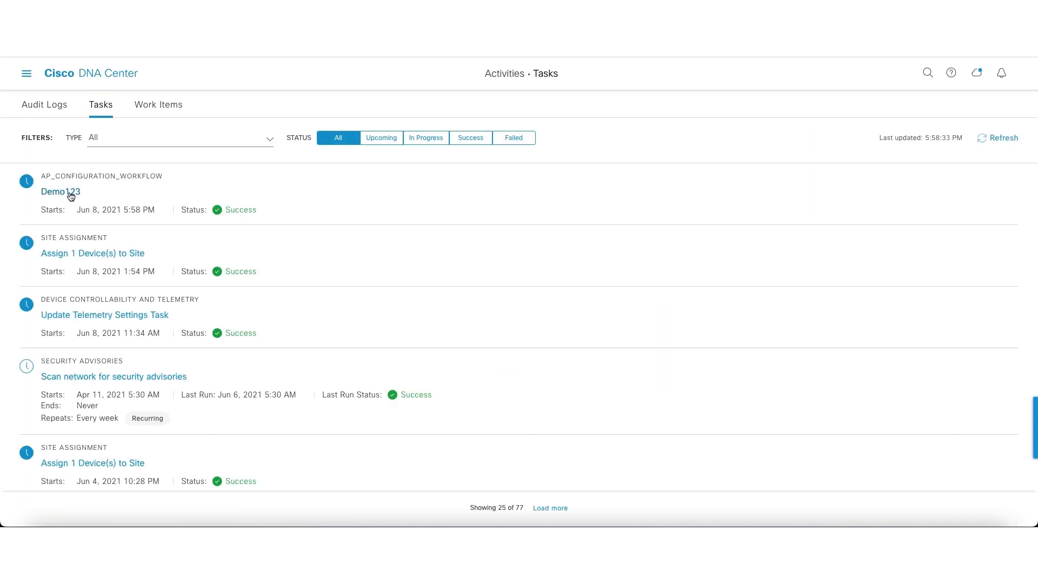
{"action": "left_click", "coordinate": [70, 196]}
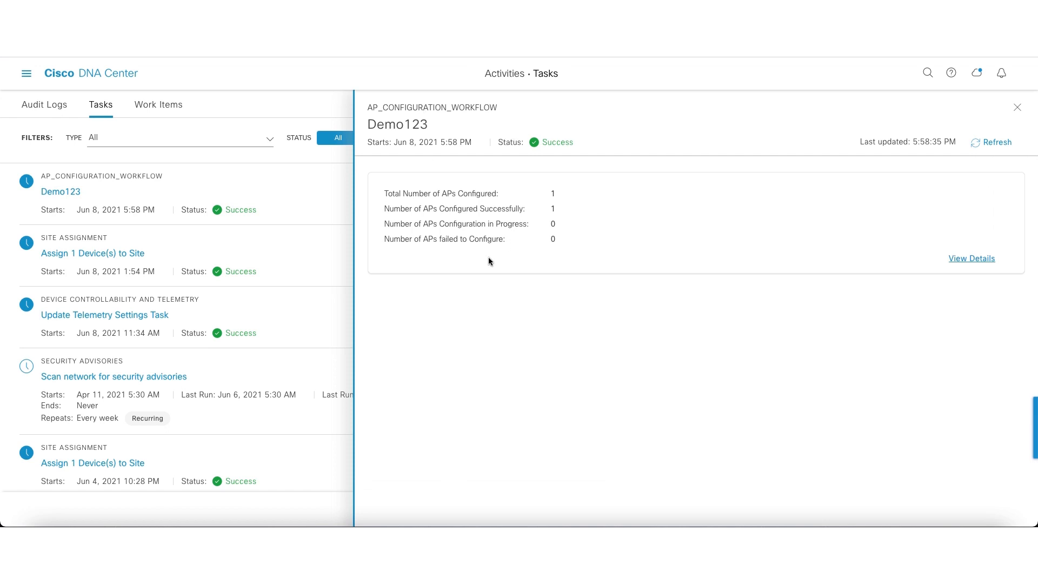
Step: Review the Demo123 task's general, 5 GHz and 2.4 GHz configuration summary and its AP details, closing the task when finished
{"action": "left_click", "coordinate": [981, 260]}
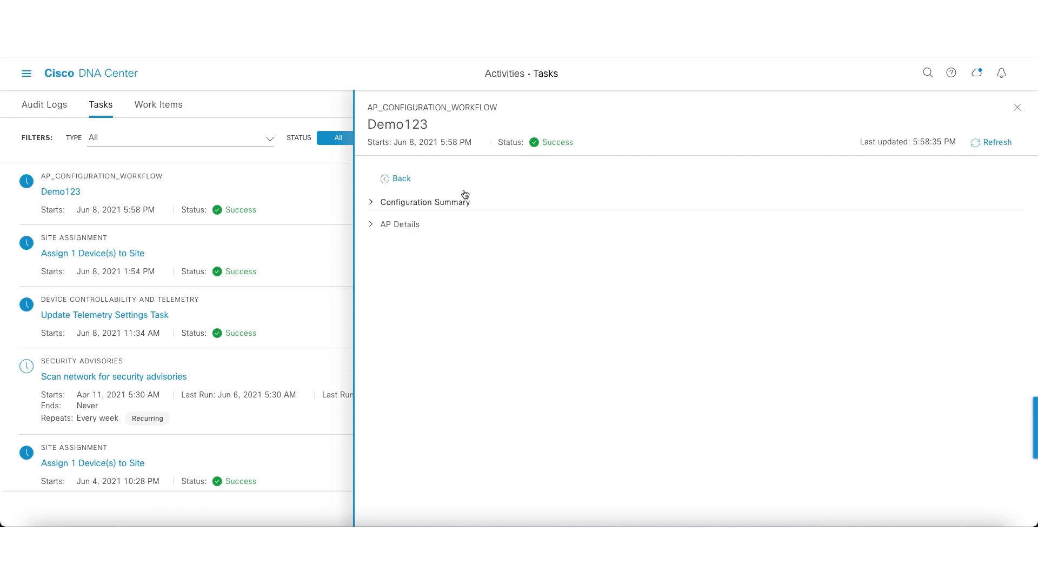
{"action": "left_click", "coordinate": [447, 203]}
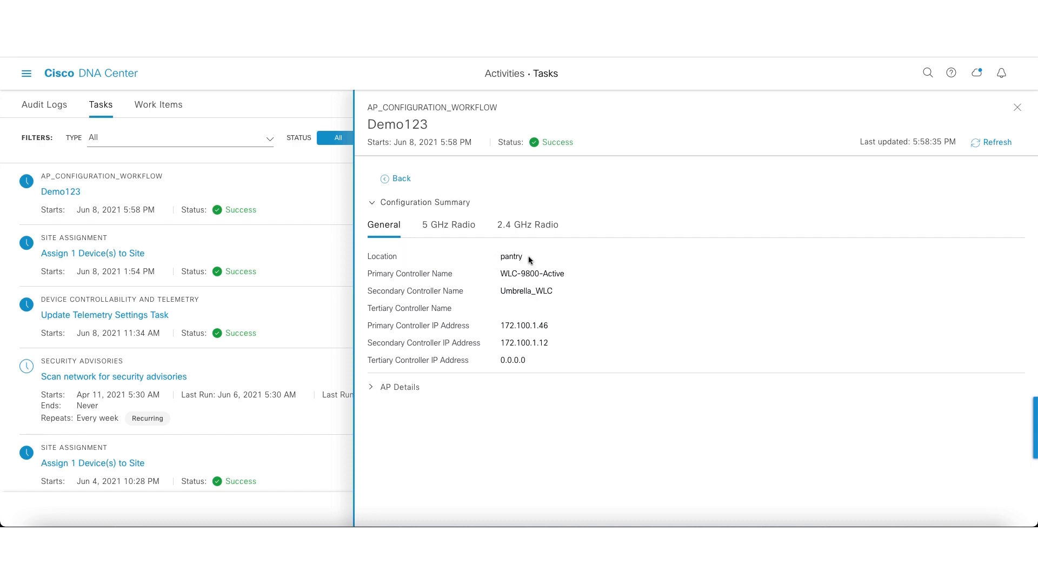
{"action": "left_click", "coordinate": [460, 230]}
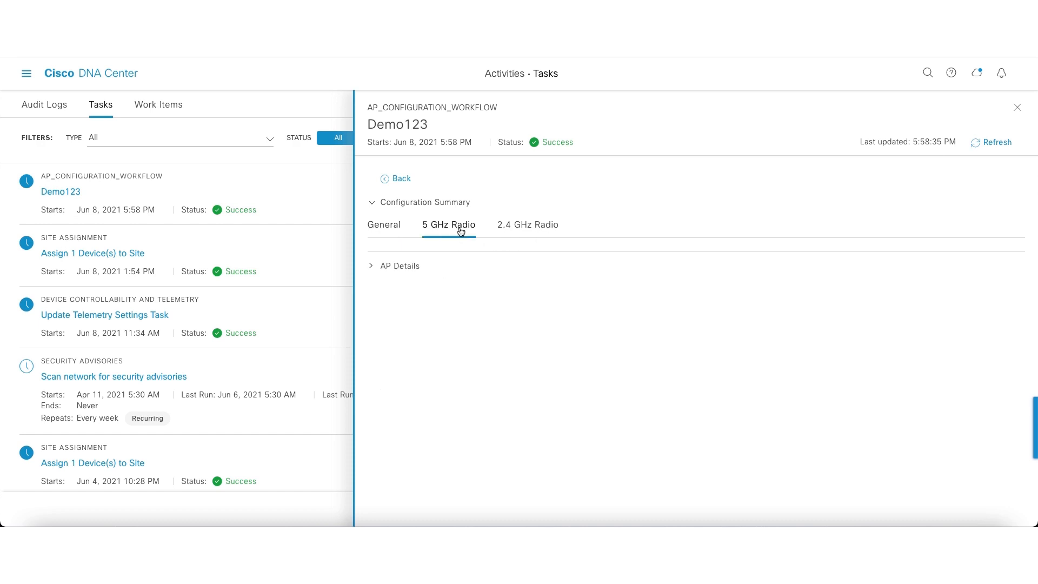
{"action": "left_click", "coordinate": [537, 228]}
{"action": "left_click", "coordinate": [461, 228]}
{"action": "left_click", "coordinate": [524, 230]}
{"action": "left_click", "coordinate": [372, 267]}
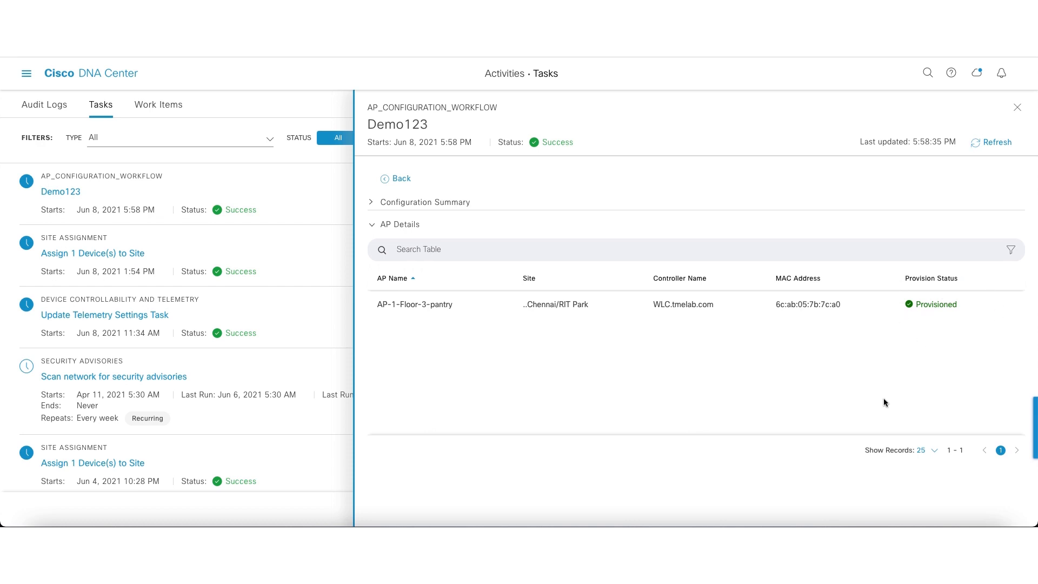
{"action": "left_click", "coordinate": [1018, 111]}
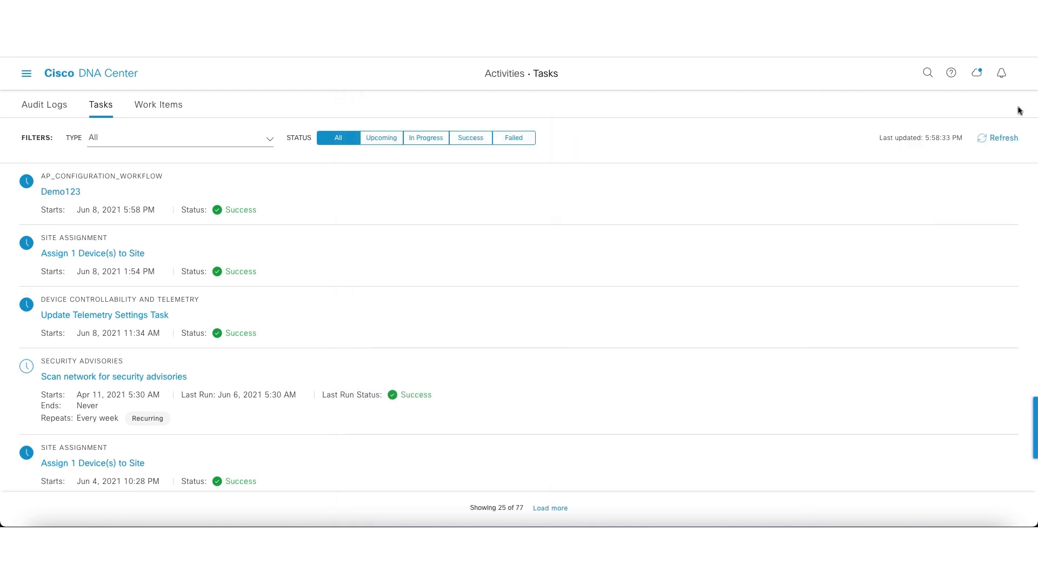
Step: Open the configuration details of AP-1-Floor-3-pantry from the network device inventory
{"action": "left_click", "coordinate": [26, 75]}
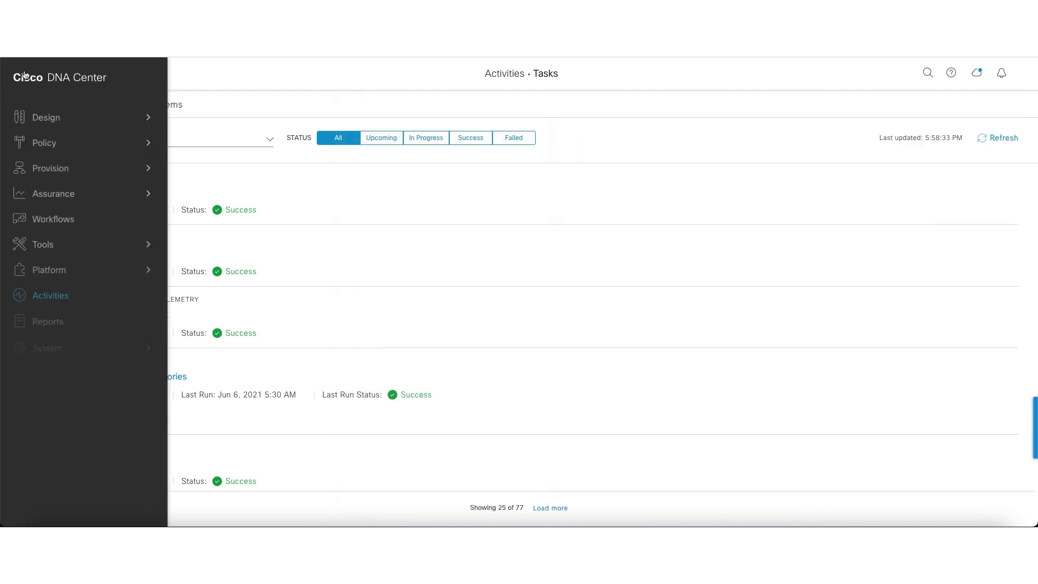
{"action": "mouse_move", "coordinate": [49, 169]}
{"action": "left_click", "coordinate": [200, 140]}
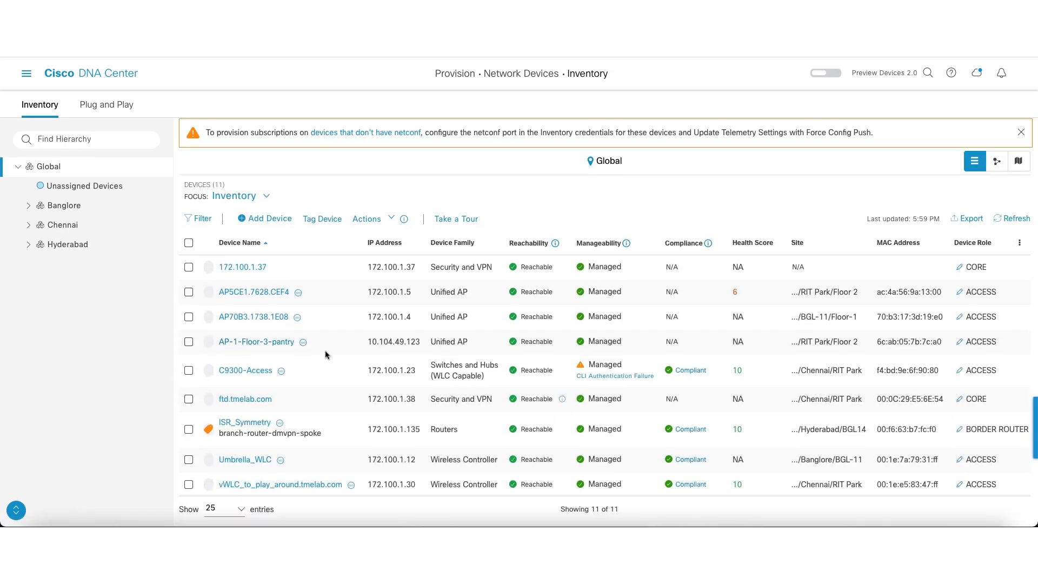
{"action": "left_click", "coordinate": [257, 343]}
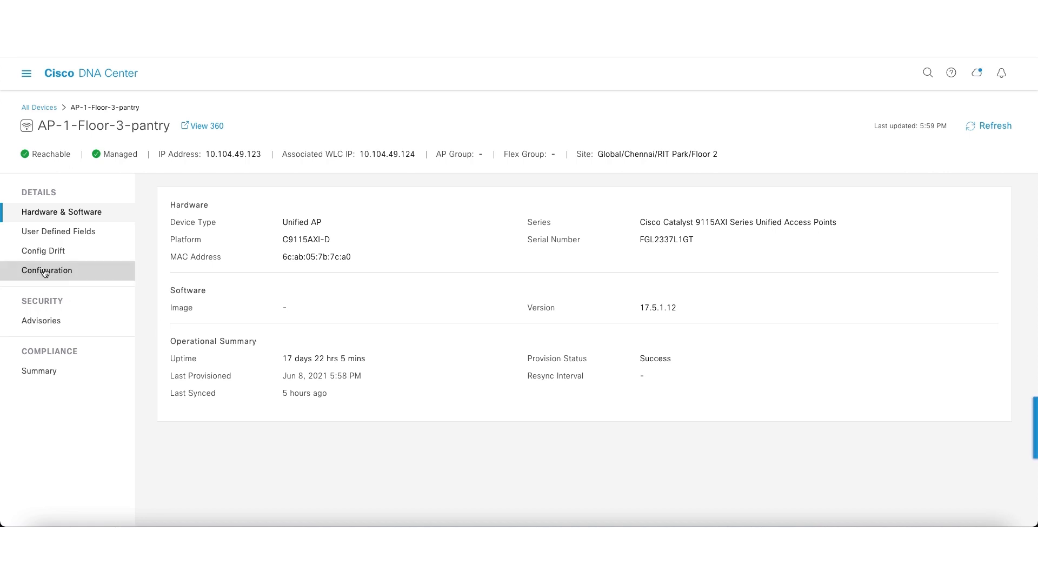
{"action": "left_click", "coordinate": [49, 270]}
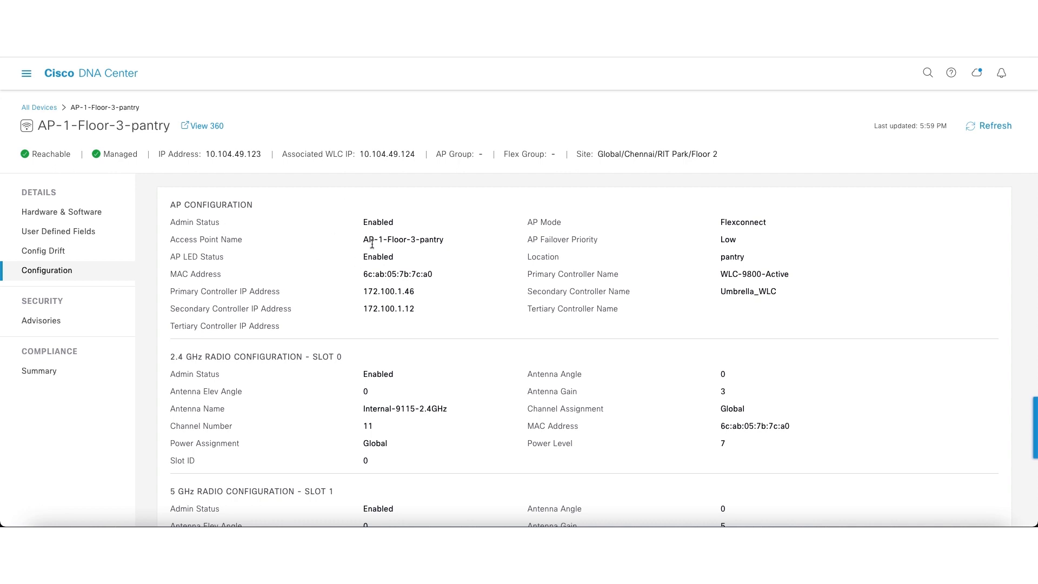
Step: Check the access point's location, controller assignments, and 2.4 GHz and 5 GHz radio configuration
{"action": "double_click", "coordinate": [731, 259]}
{"action": "scroll", "coordinate": [881, 395], "scroll_direction": "down", "scroll_amount": 1}
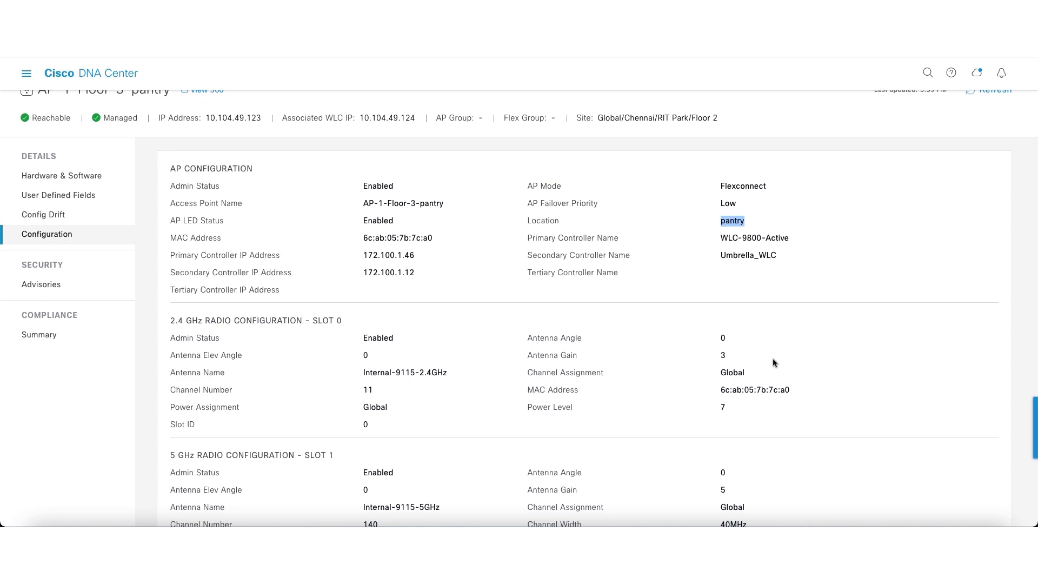
{"action": "scroll", "coordinate": [774, 362], "scroll_direction": "down", "scroll_amount": 2}
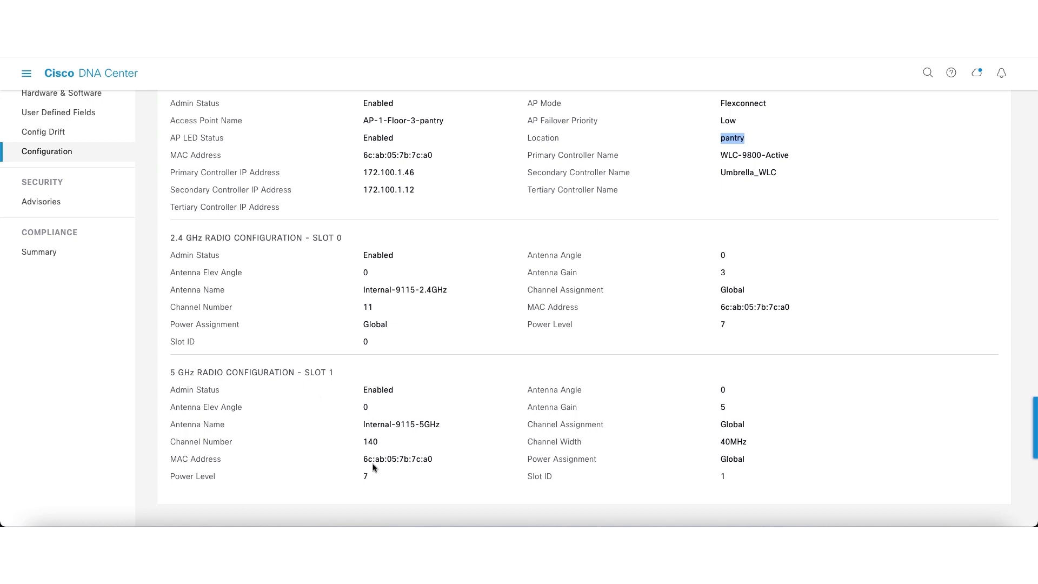
{"action": "scroll", "coordinate": [399, 309], "scroll_direction": "up", "scroll_amount": 3}
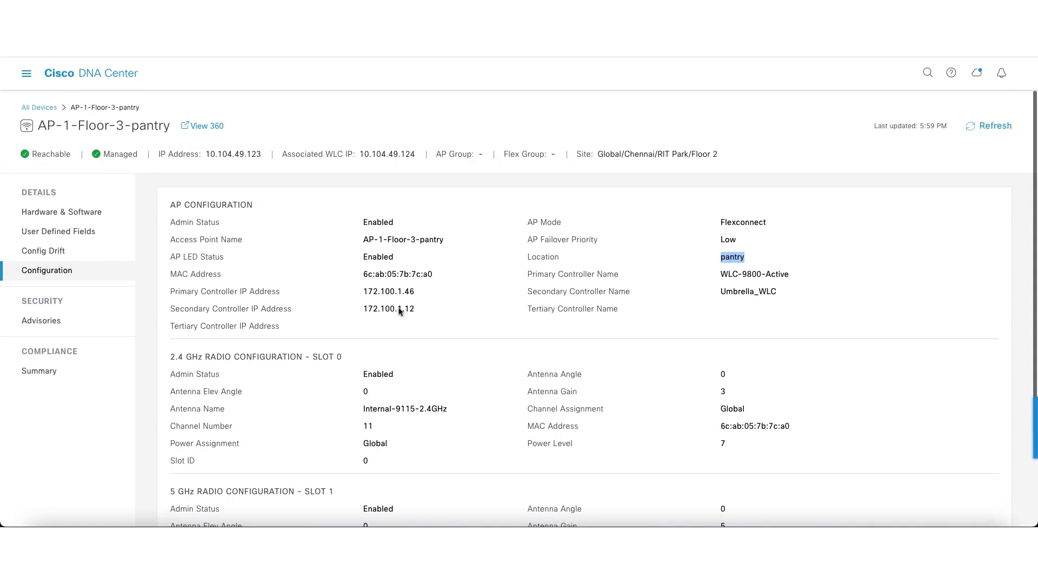